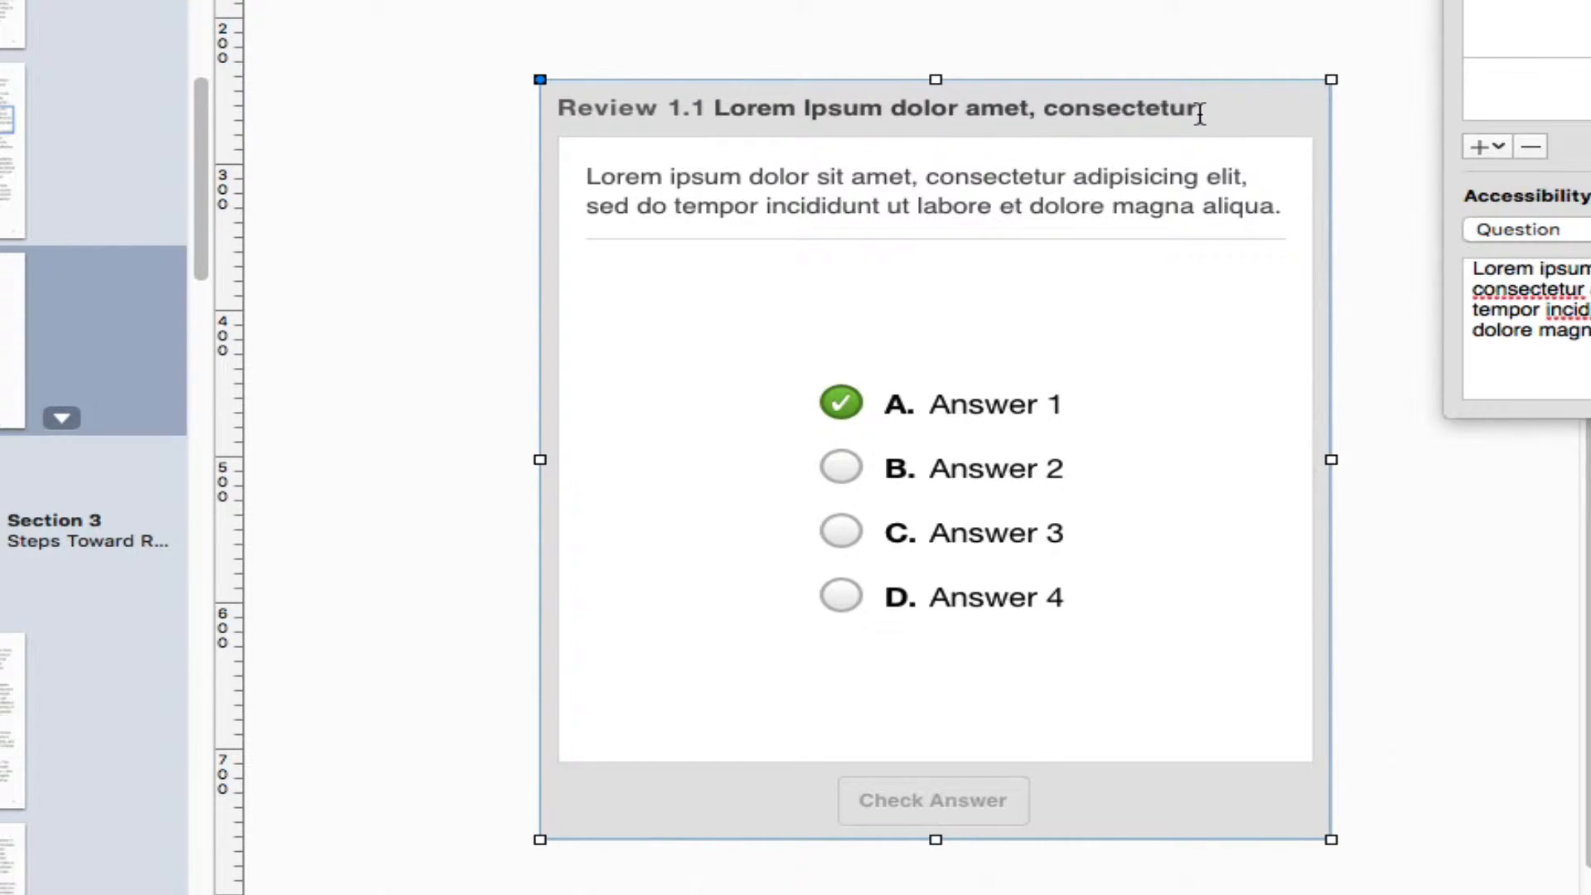
# Step: Title the review widget "Rhetorical Analysis Questions" and set its question to "What does the author mean by “jargon” in this chapter?"
pyautogui.doubleClick(744, 104)
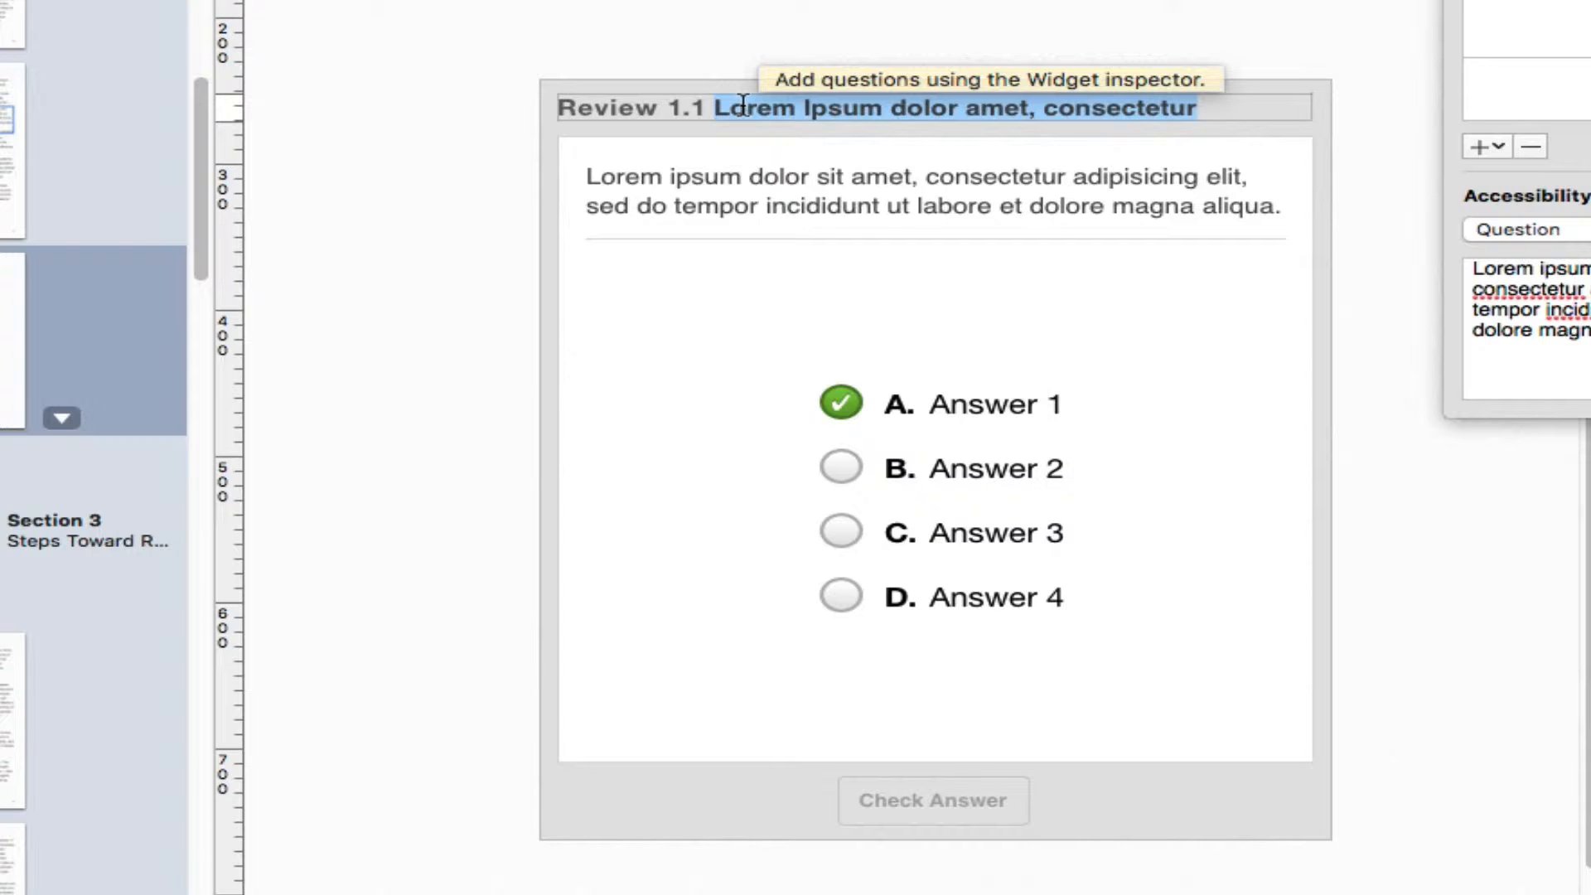
pyautogui.write('Rhetorical Analysis Questions')
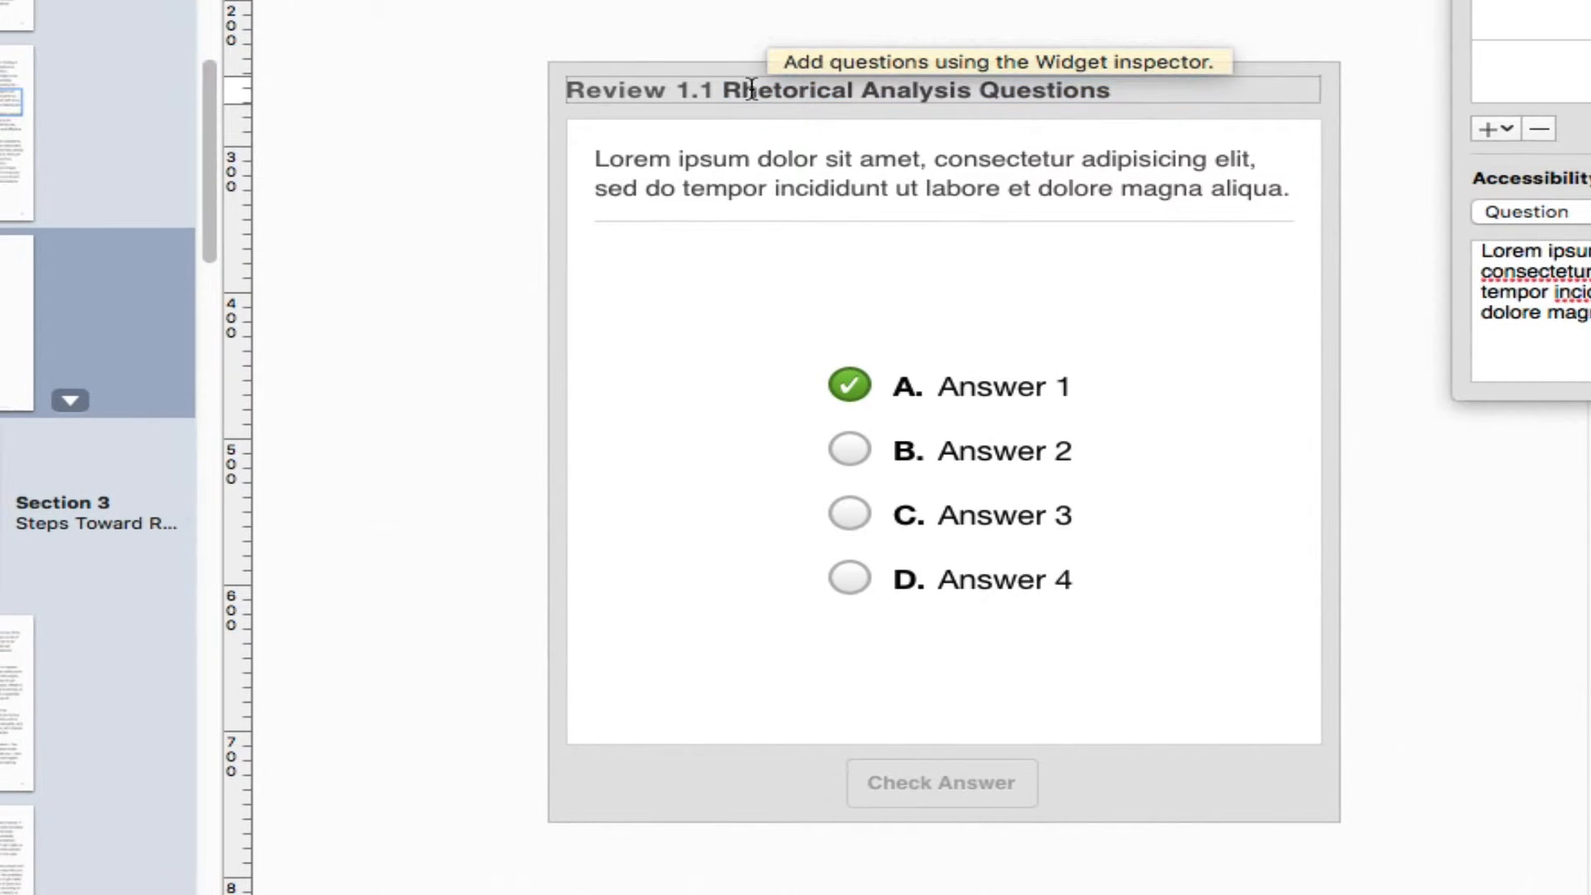
pyautogui.tripleClick(850, 206)
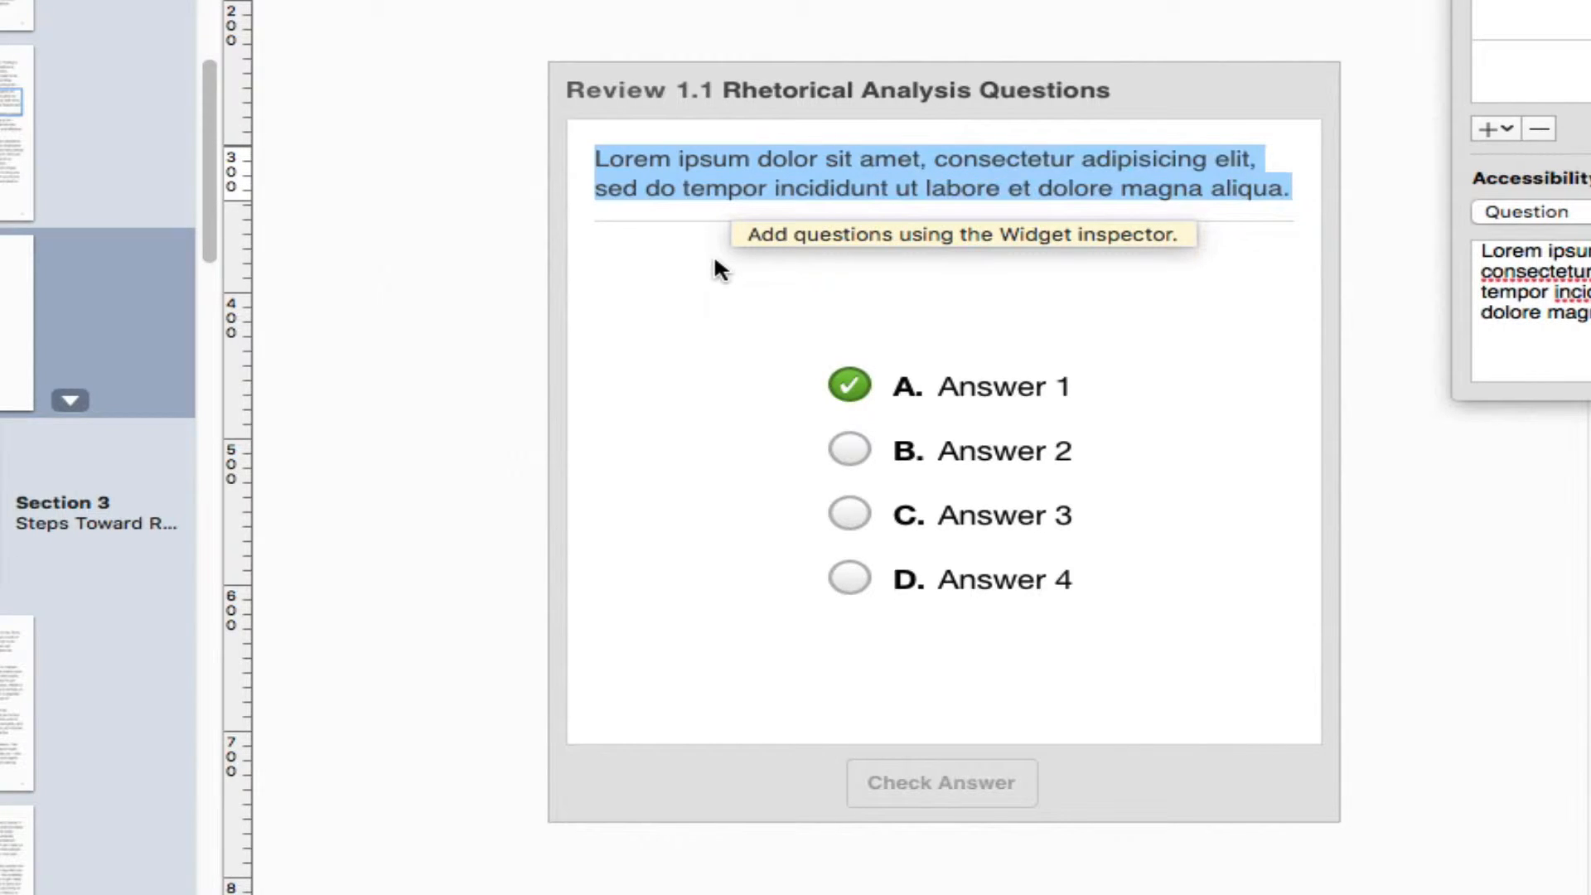
pyautogui.write('What does the author mean by "jargon" in this chapter?')
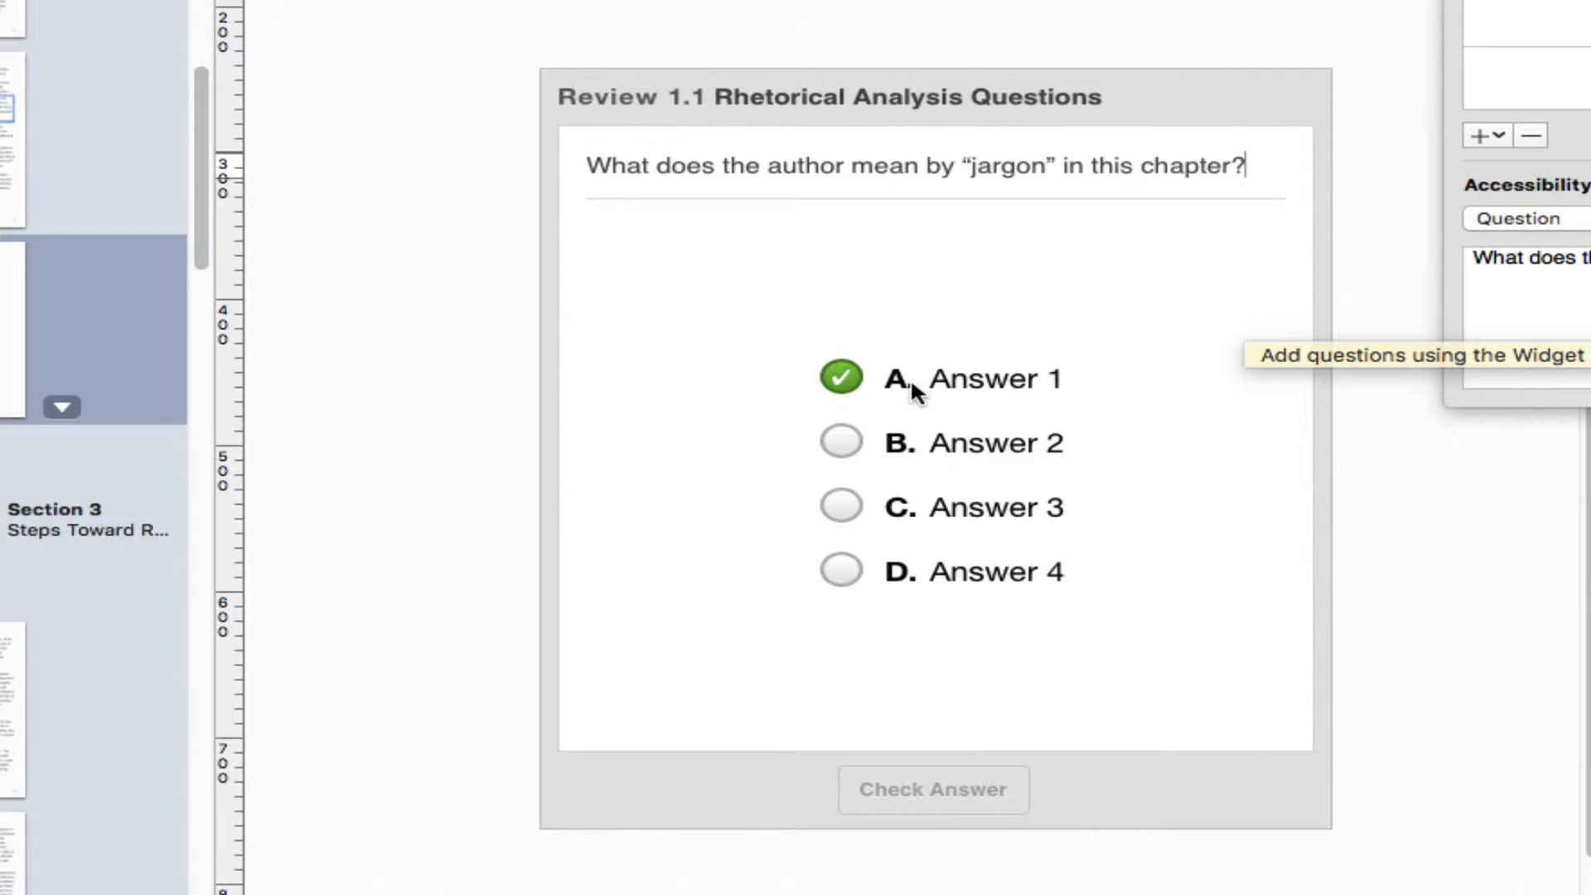
# Step: Mark answer C as the correct answer to the jargon question and select the text of answer A
pyautogui.click(964, 379)
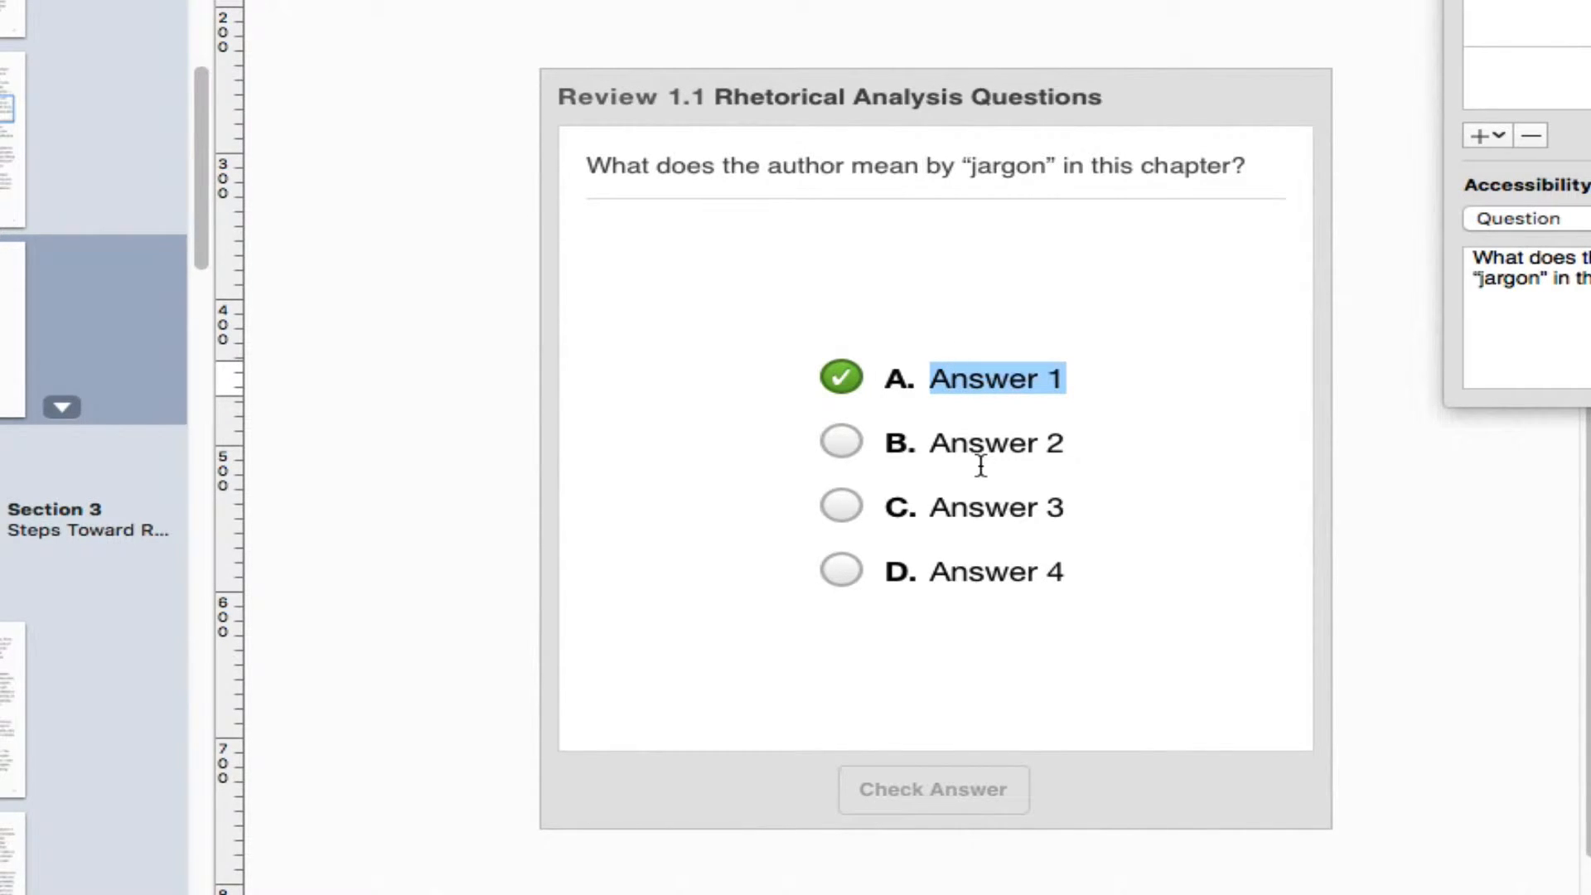
pyautogui.click(840, 504)
pyautogui.click(841, 505)
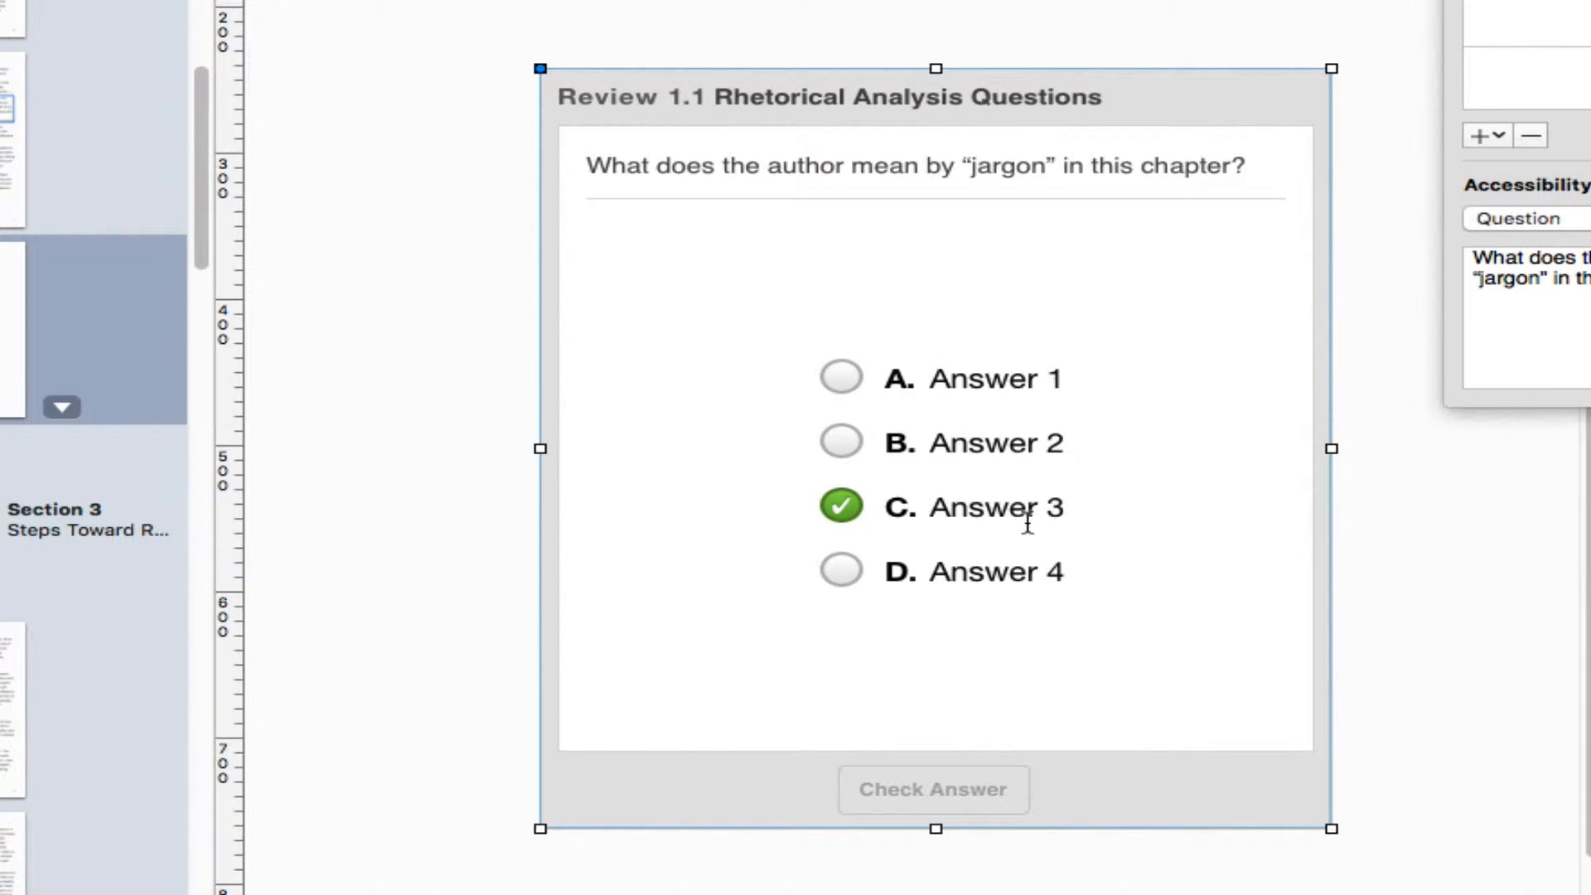
pyautogui.click(960, 387)
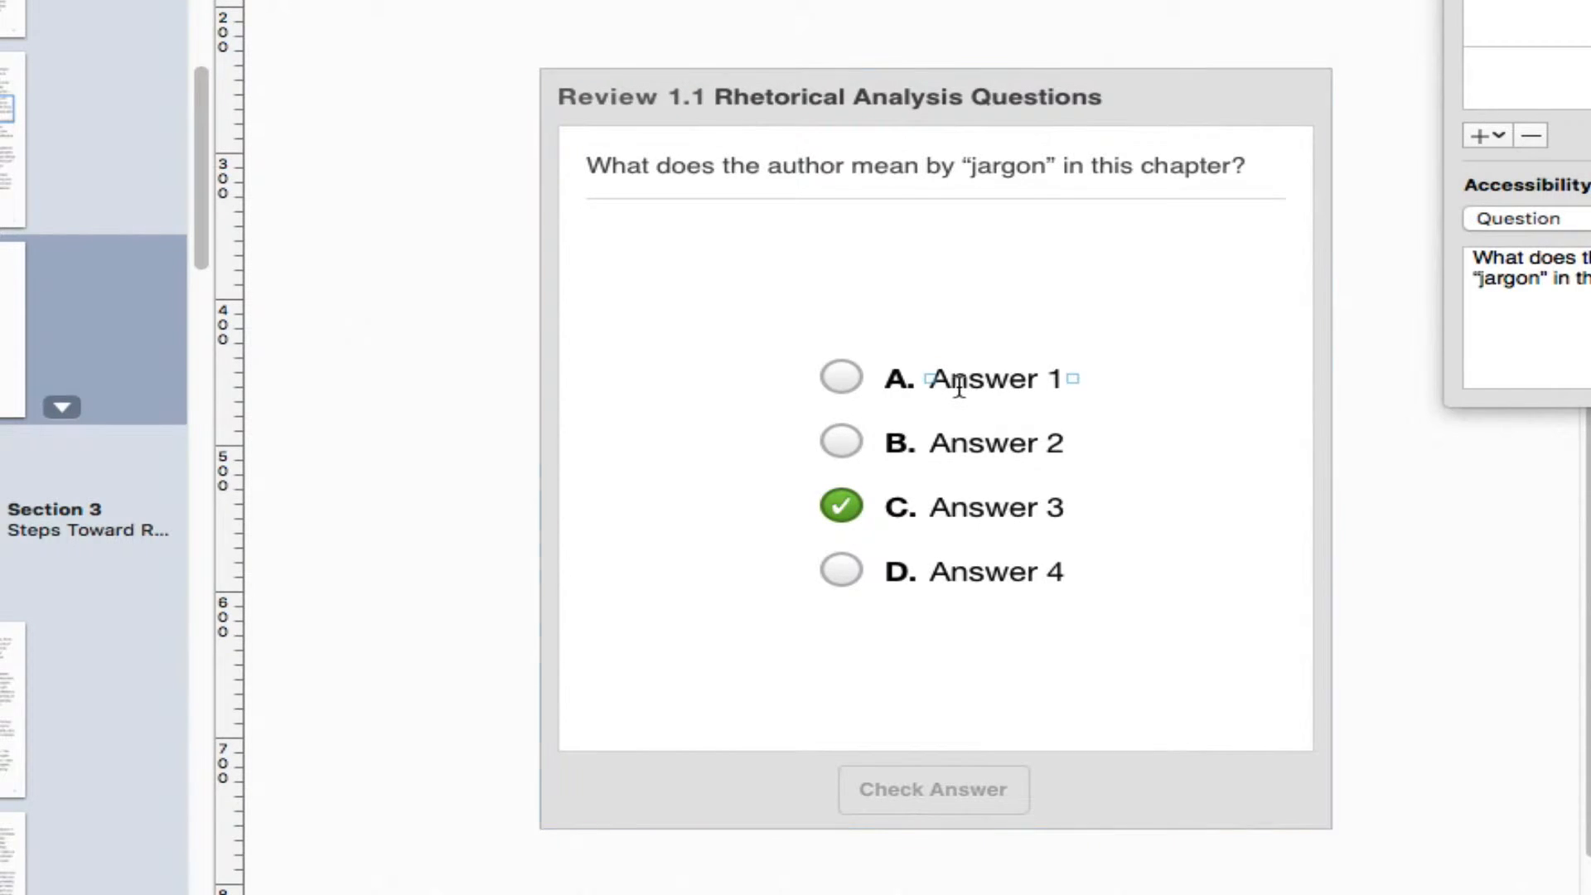
pyautogui.tripleClick(959, 387)
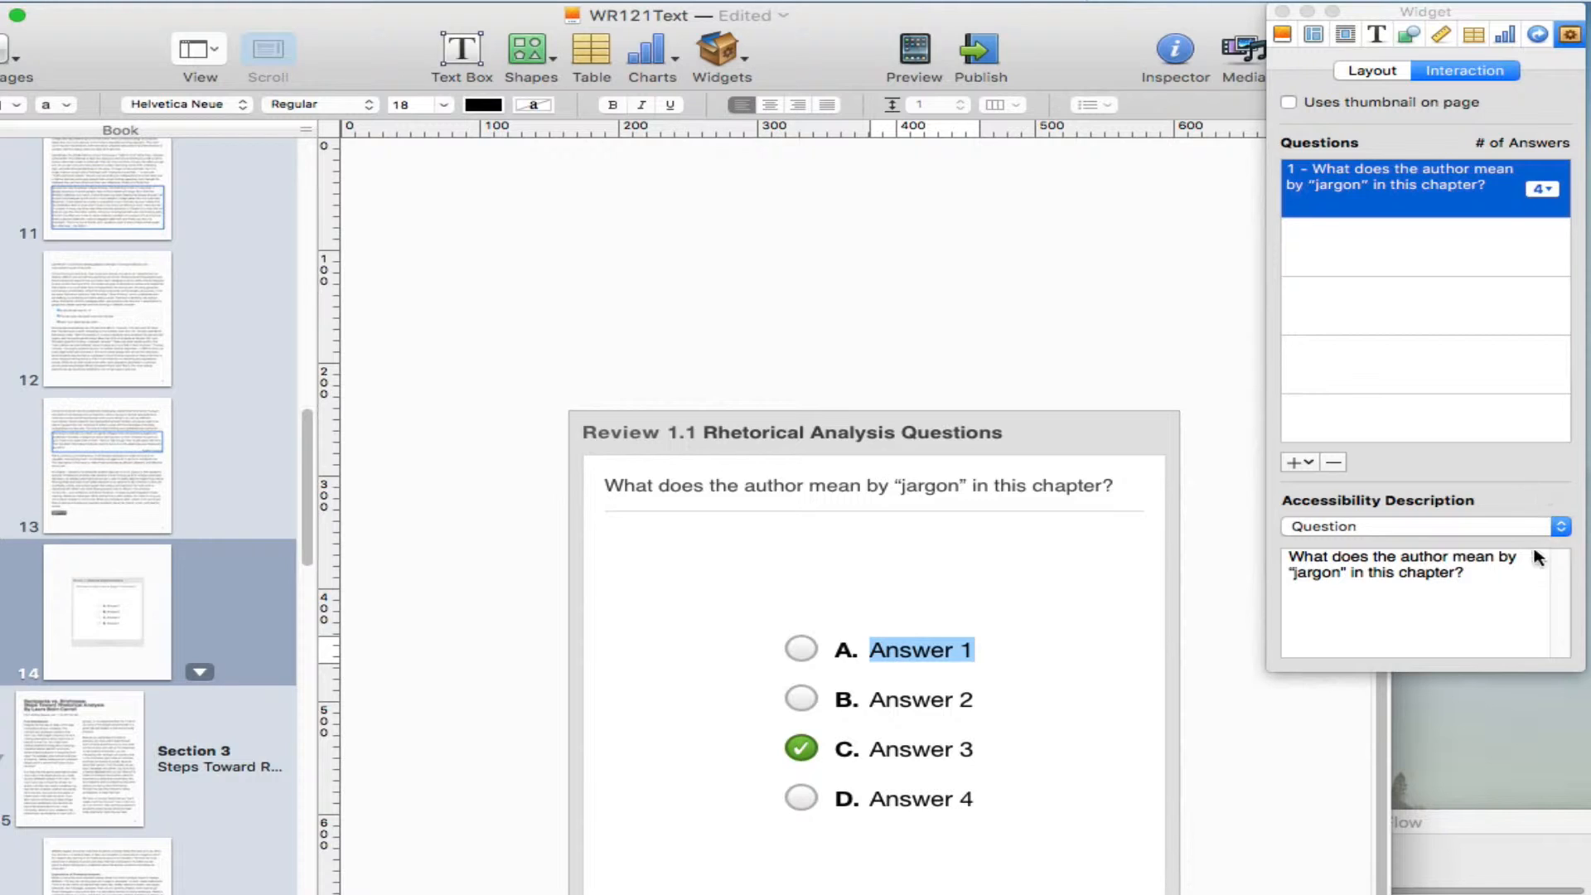
pyautogui.click(1474, 578)
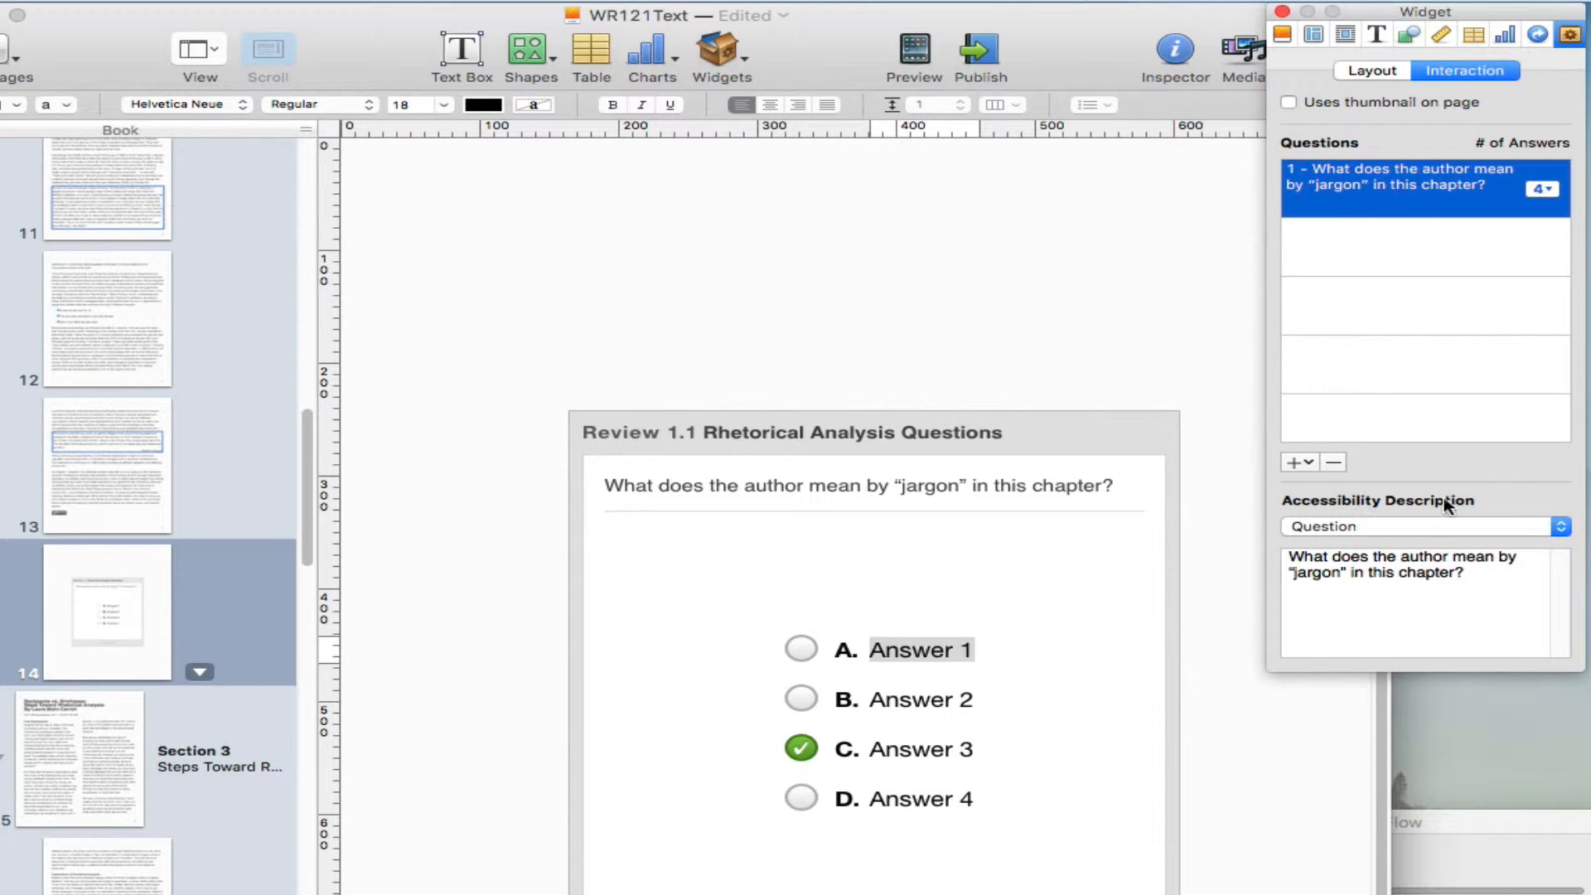
# Step: Add a second review question with labels on an image and move the Label 2 target to the lower right of the image placeholder
pyautogui.click(1305, 464)
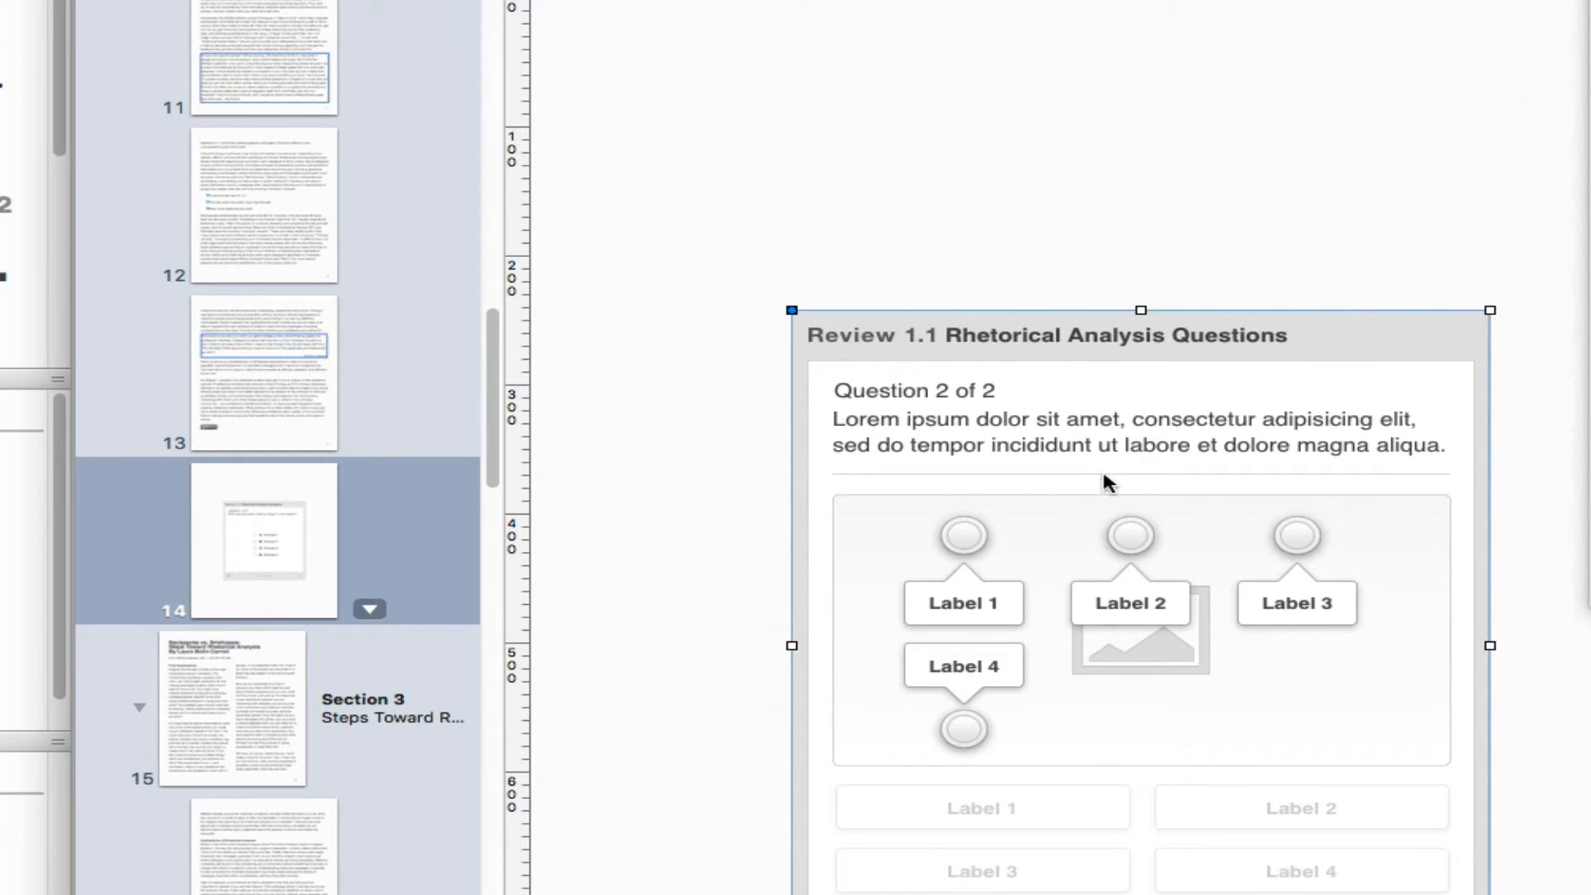
pyautogui.tripleClick(981, 424)
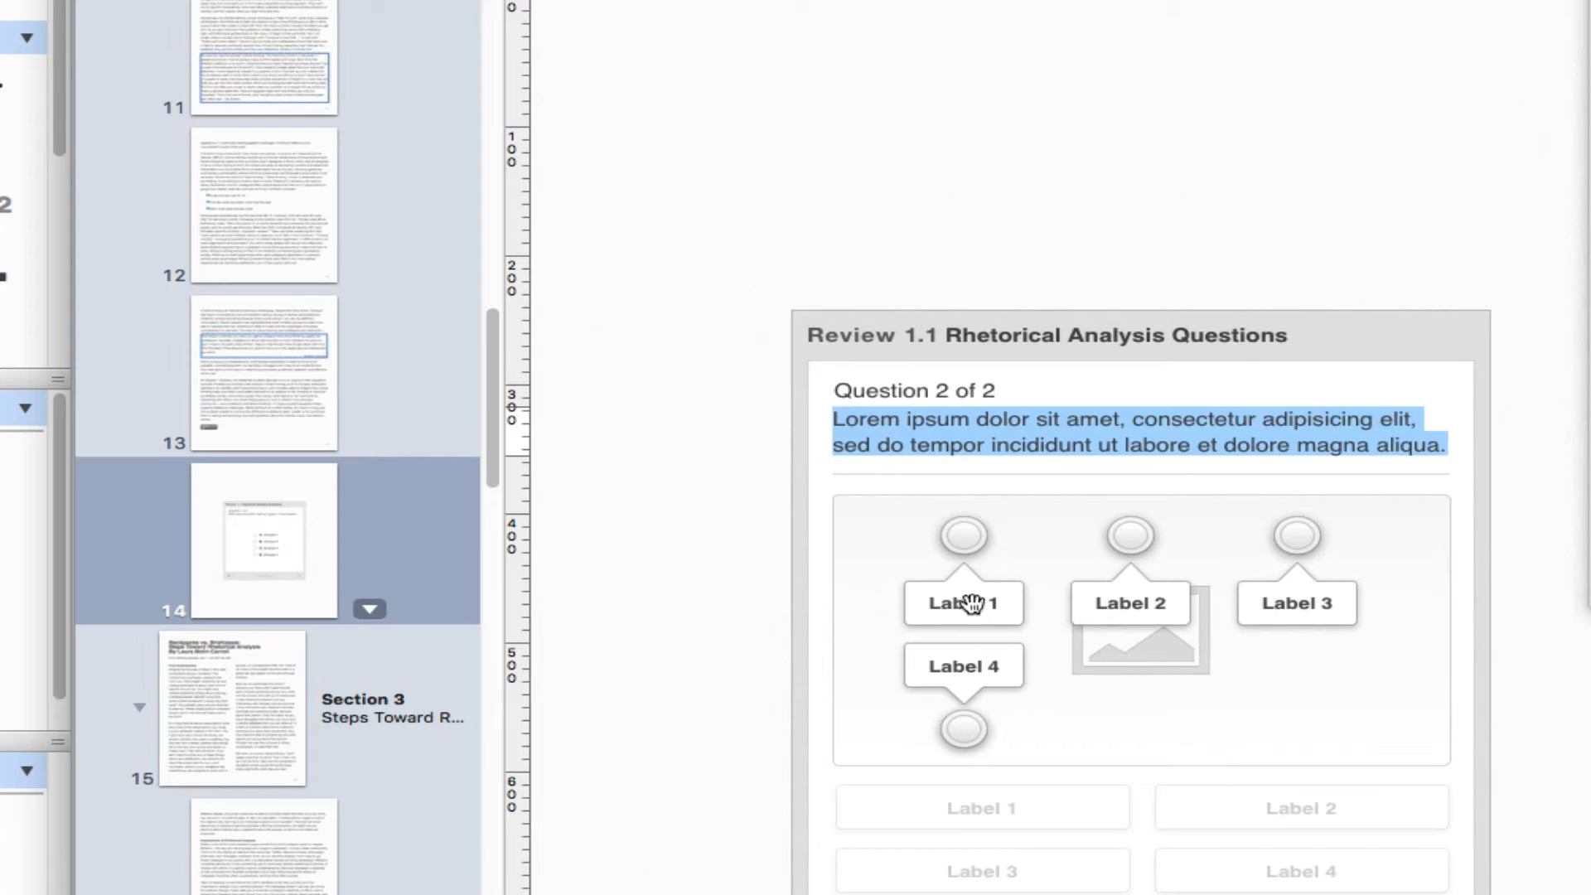
pyautogui.click(962, 606)
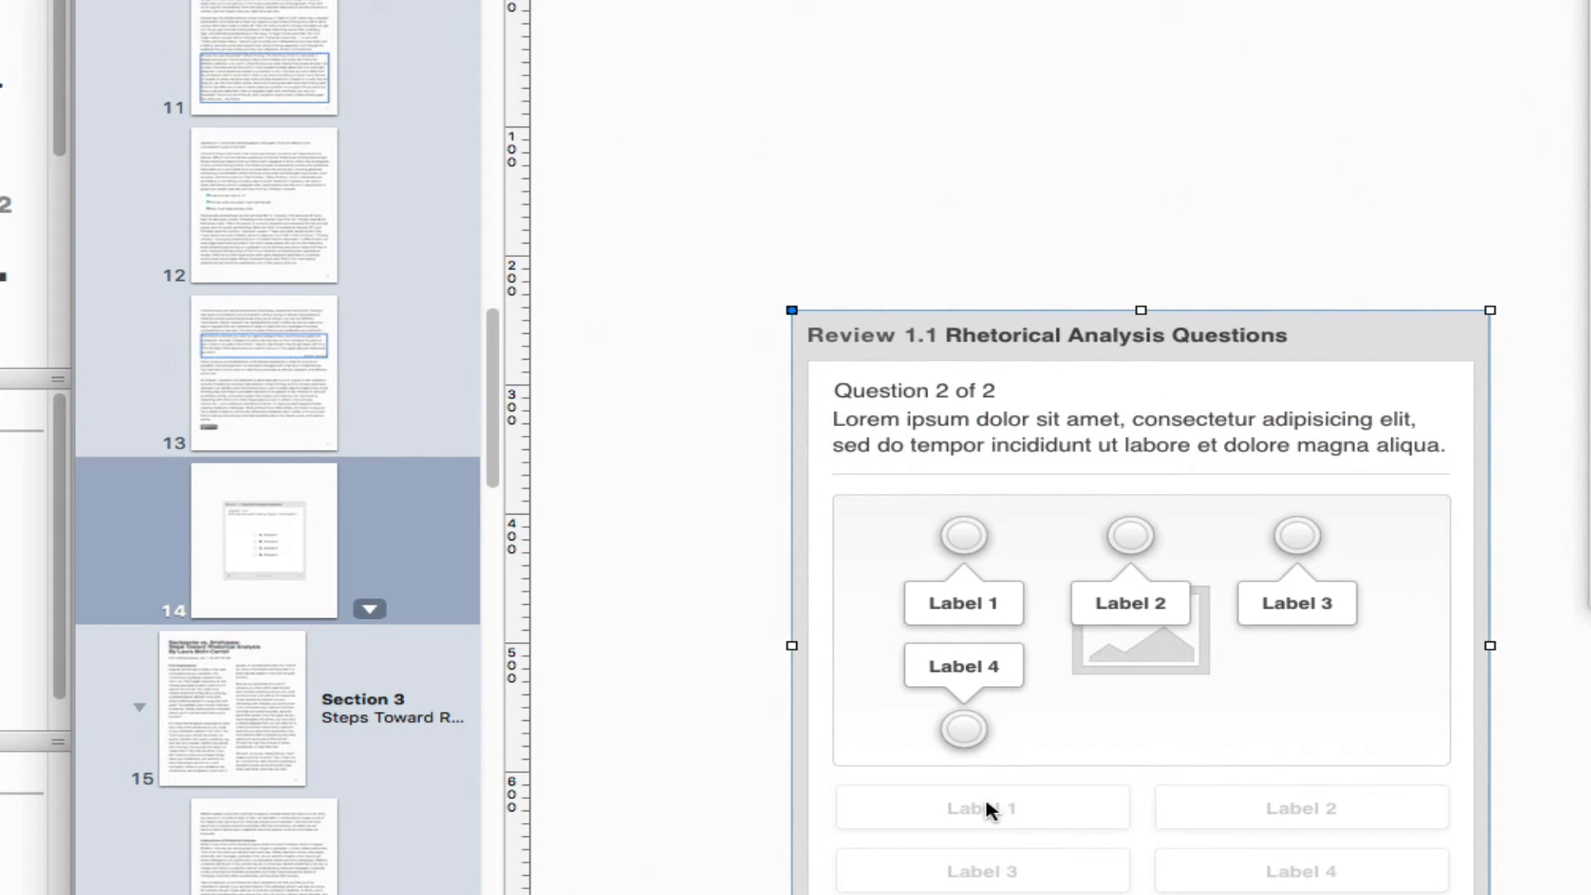
pyautogui.doubleClick(972, 602)
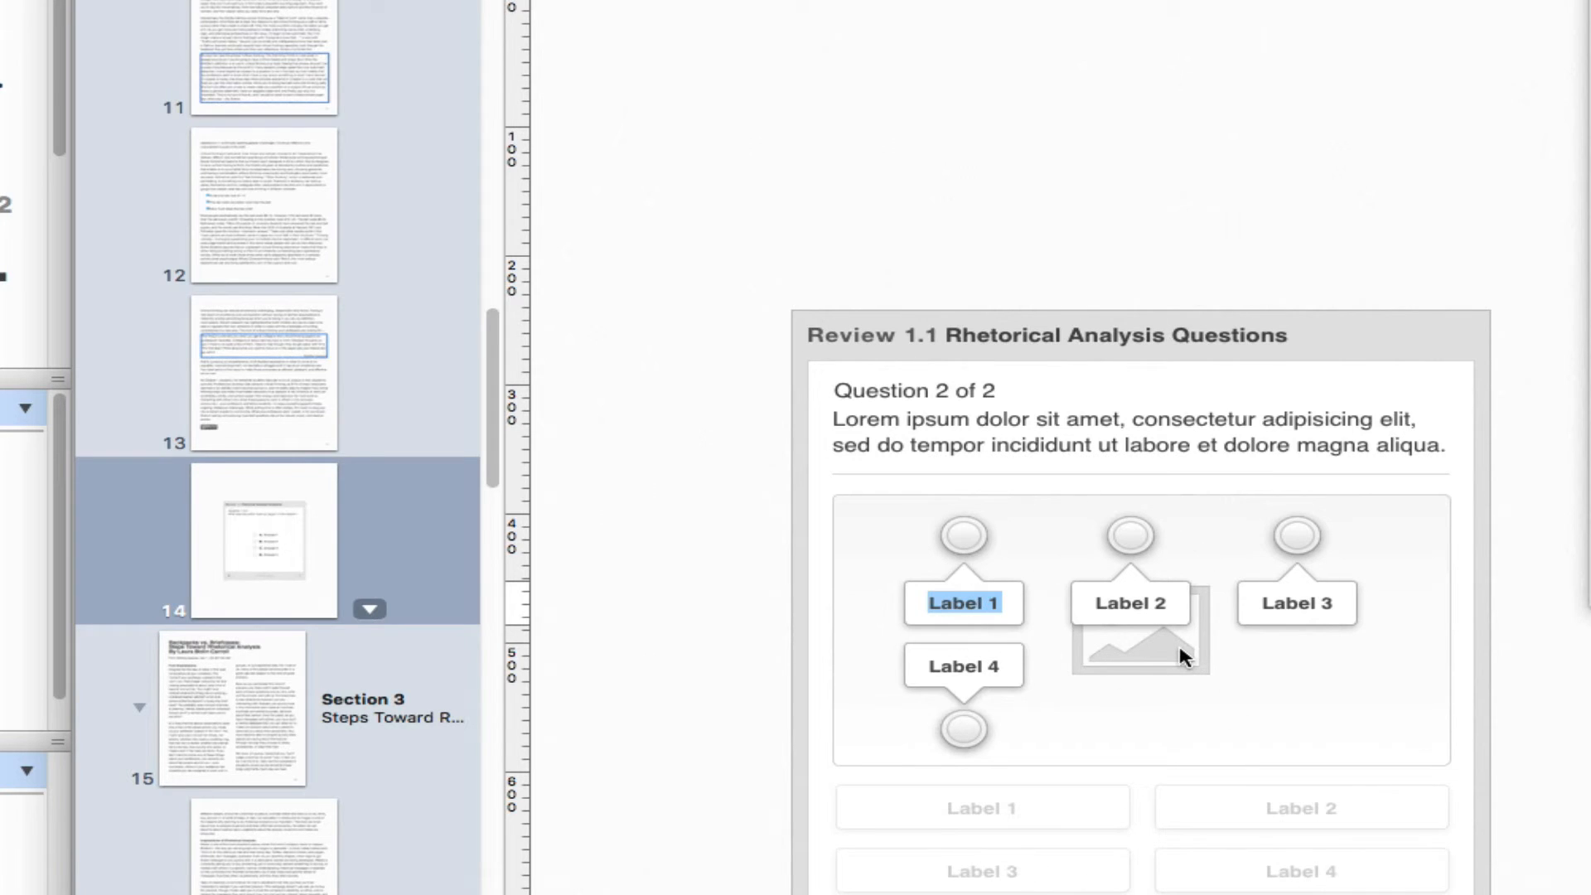
pyautogui.moveTo(1135, 530)
pyautogui.mouseDown()
pyautogui.moveTo(1196, 592)
pyautogui.moveTo(1347, 678)
pyautogui.mouseUp()
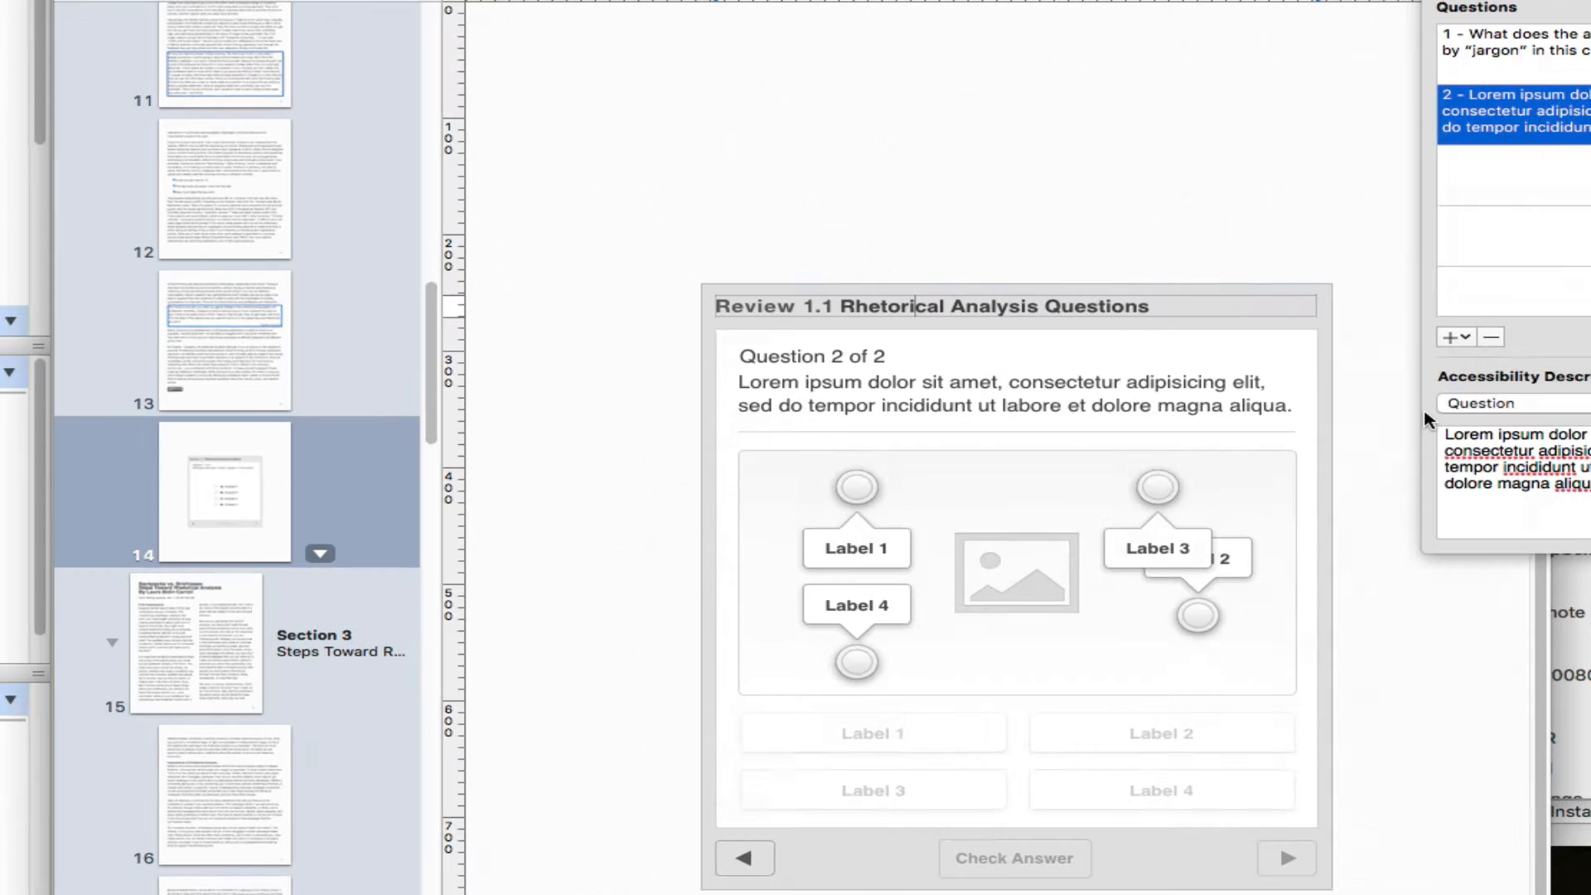
# Step: Switch to Finder and place the cat photo into the second question's image placeholder
pyautogui.click(1382, 409)
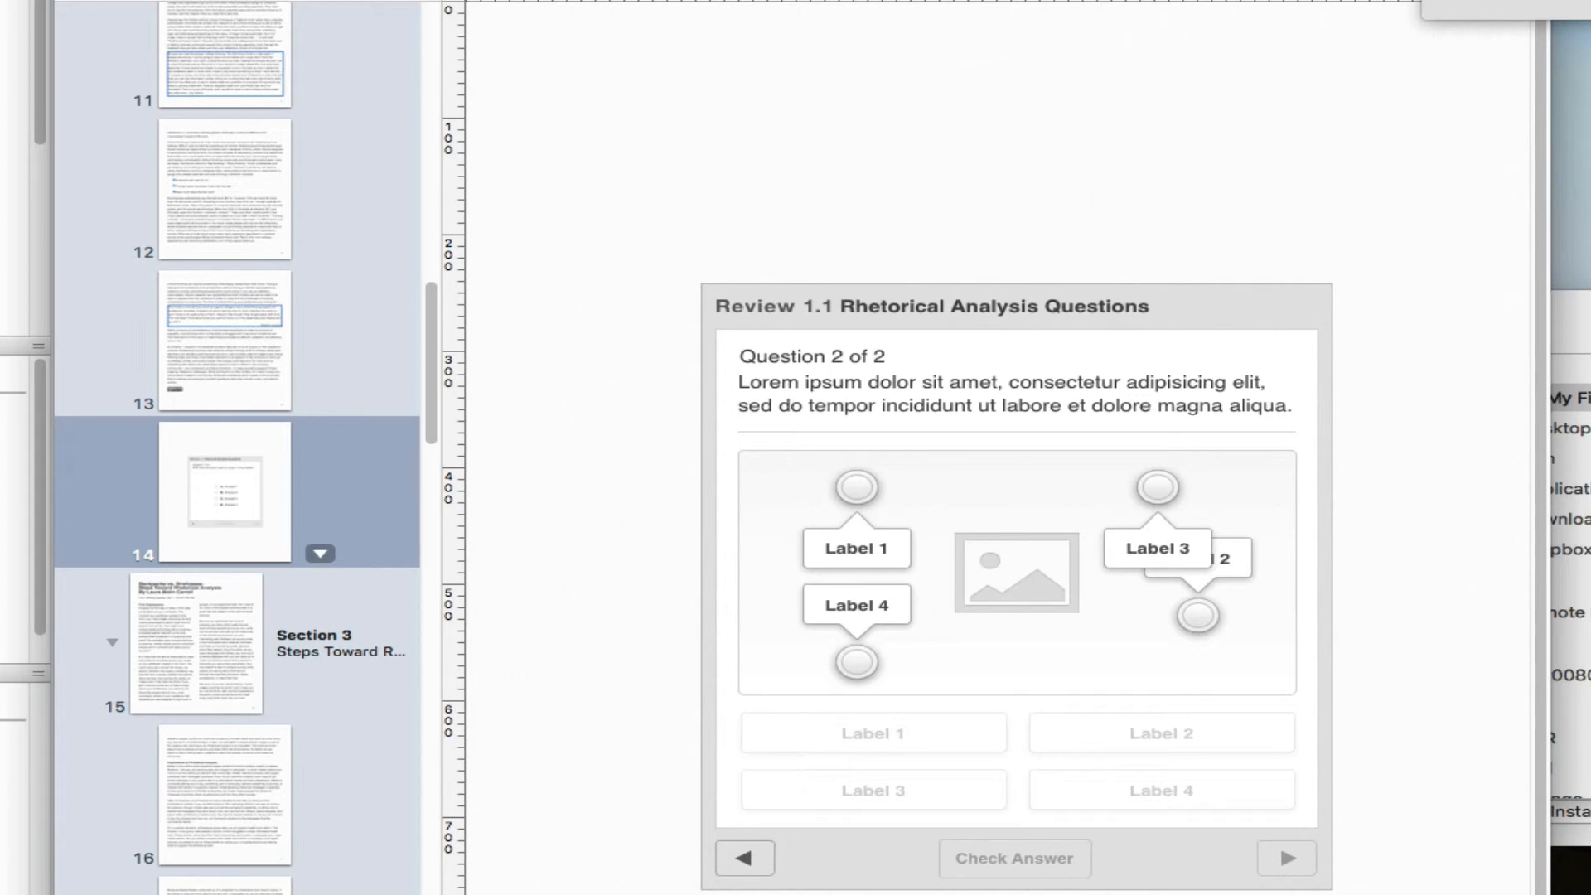
pyautogui.press('super+Tab')
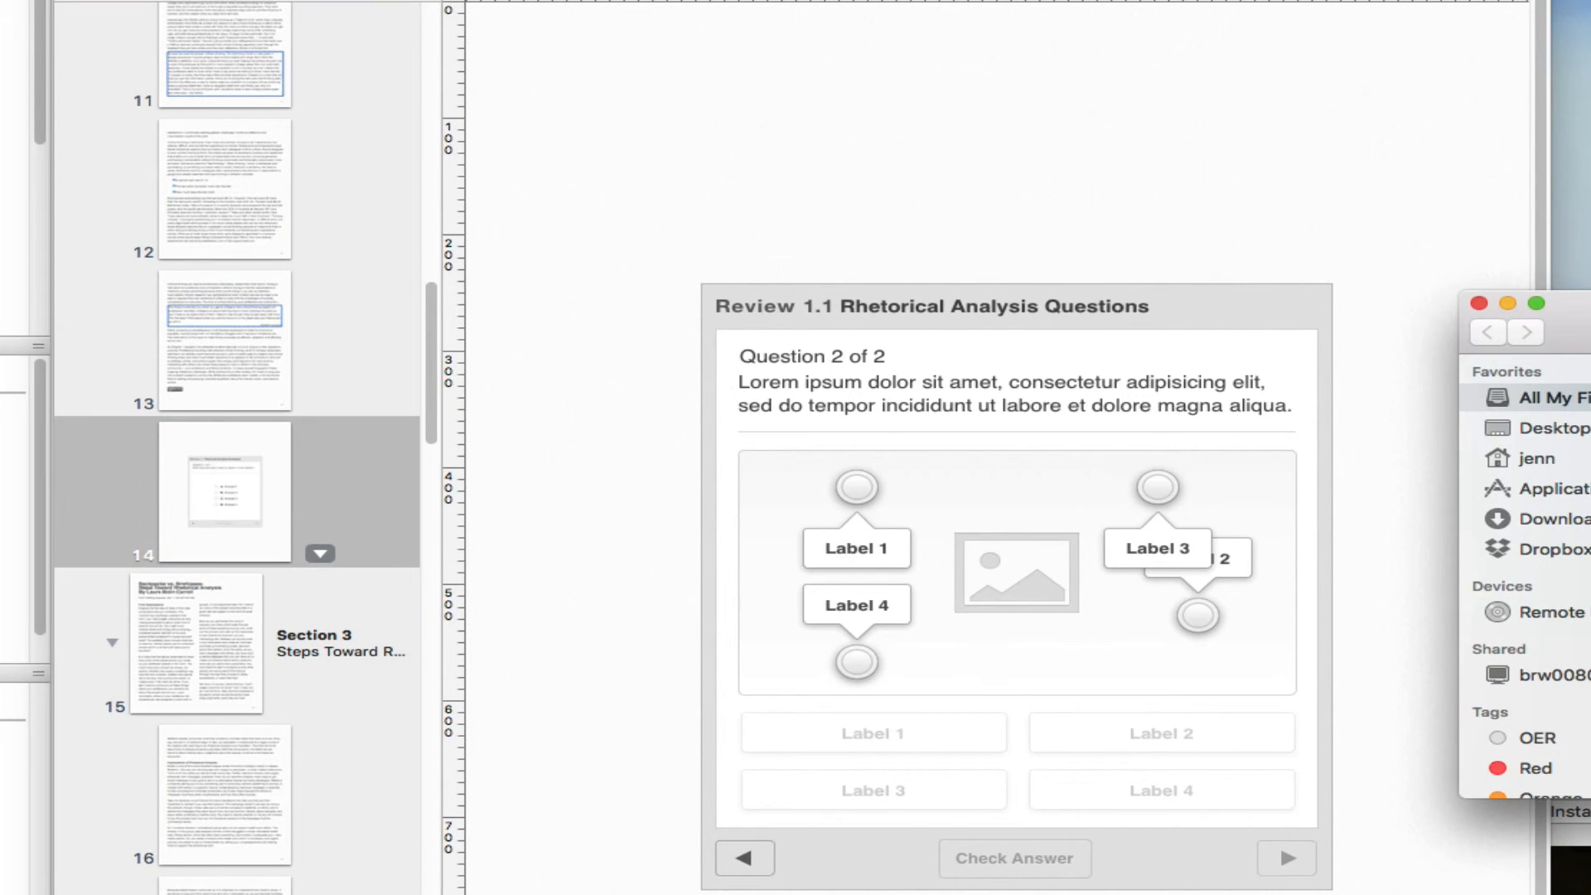
pyautogui.moveTo(1579, 539); pyautogui.dragTo(1012, 613)
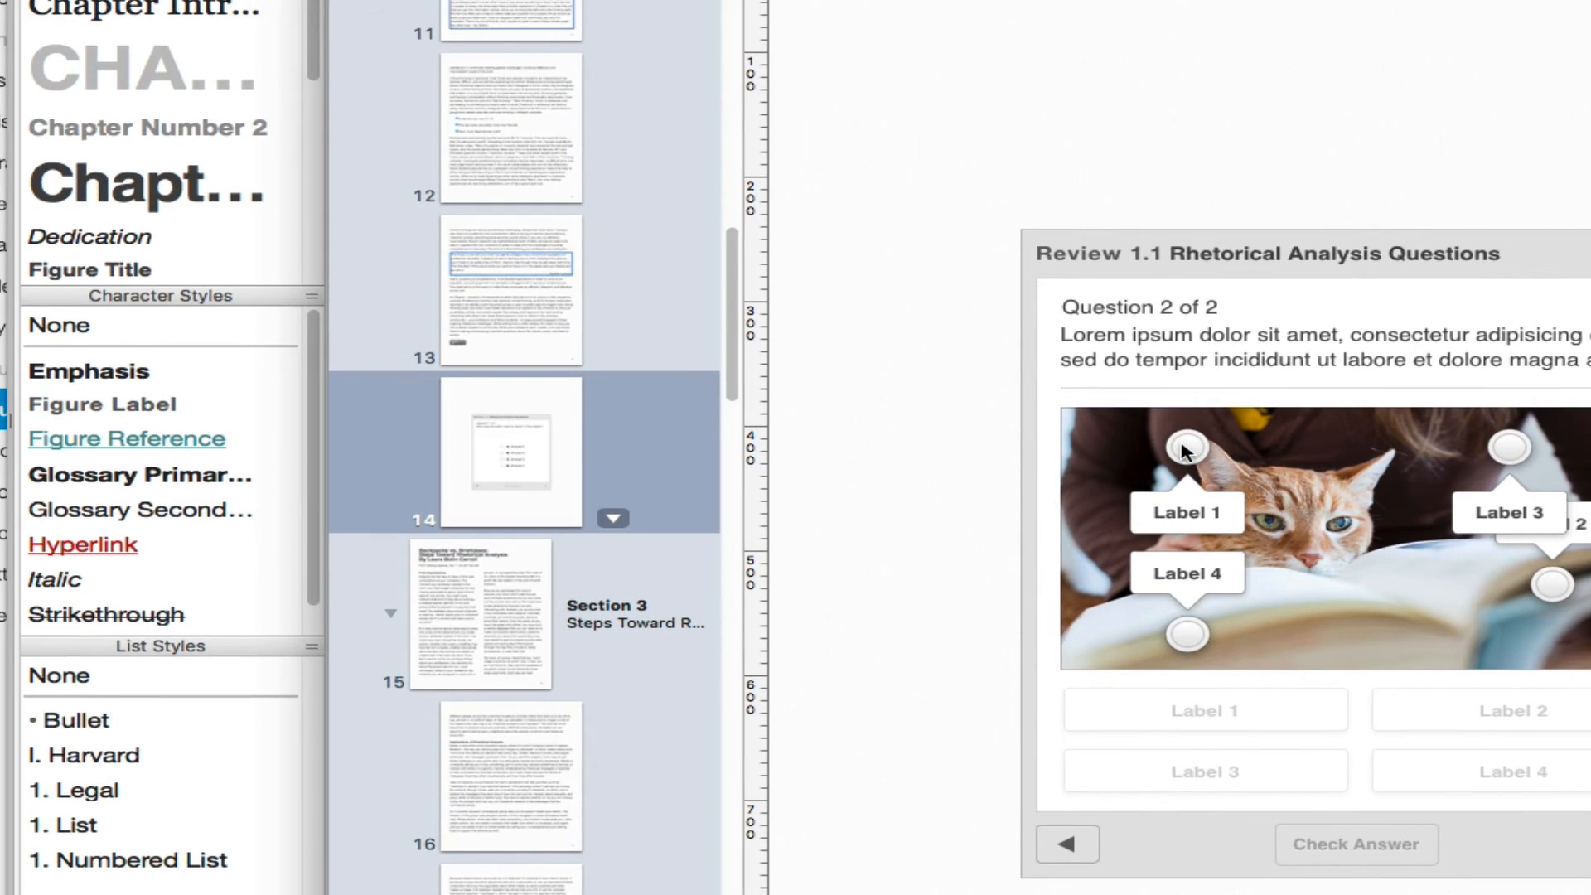
# Step: Reposition the label targets: Label 1 by the cat's ear, Label 3 near the photo's right edge, Labels 2 and 4 on the book
pyautogui.moveTo(852, 484); pyautogui.dragTo(881, 487)
pyautogui.moveTo(1211, 447)
pyautogui.mouseDown()
pyautogui.moveTo(1215, 482)
pyautogui.moveTo(1233, 462)
pyautogui.mouseUp()
pyautogui.moveTo(1206, 621); pyautogui.dragTo(1144, 626)
pyautogui.moveTo(1529, 457); pyautogui.dragTo(1500, 610)
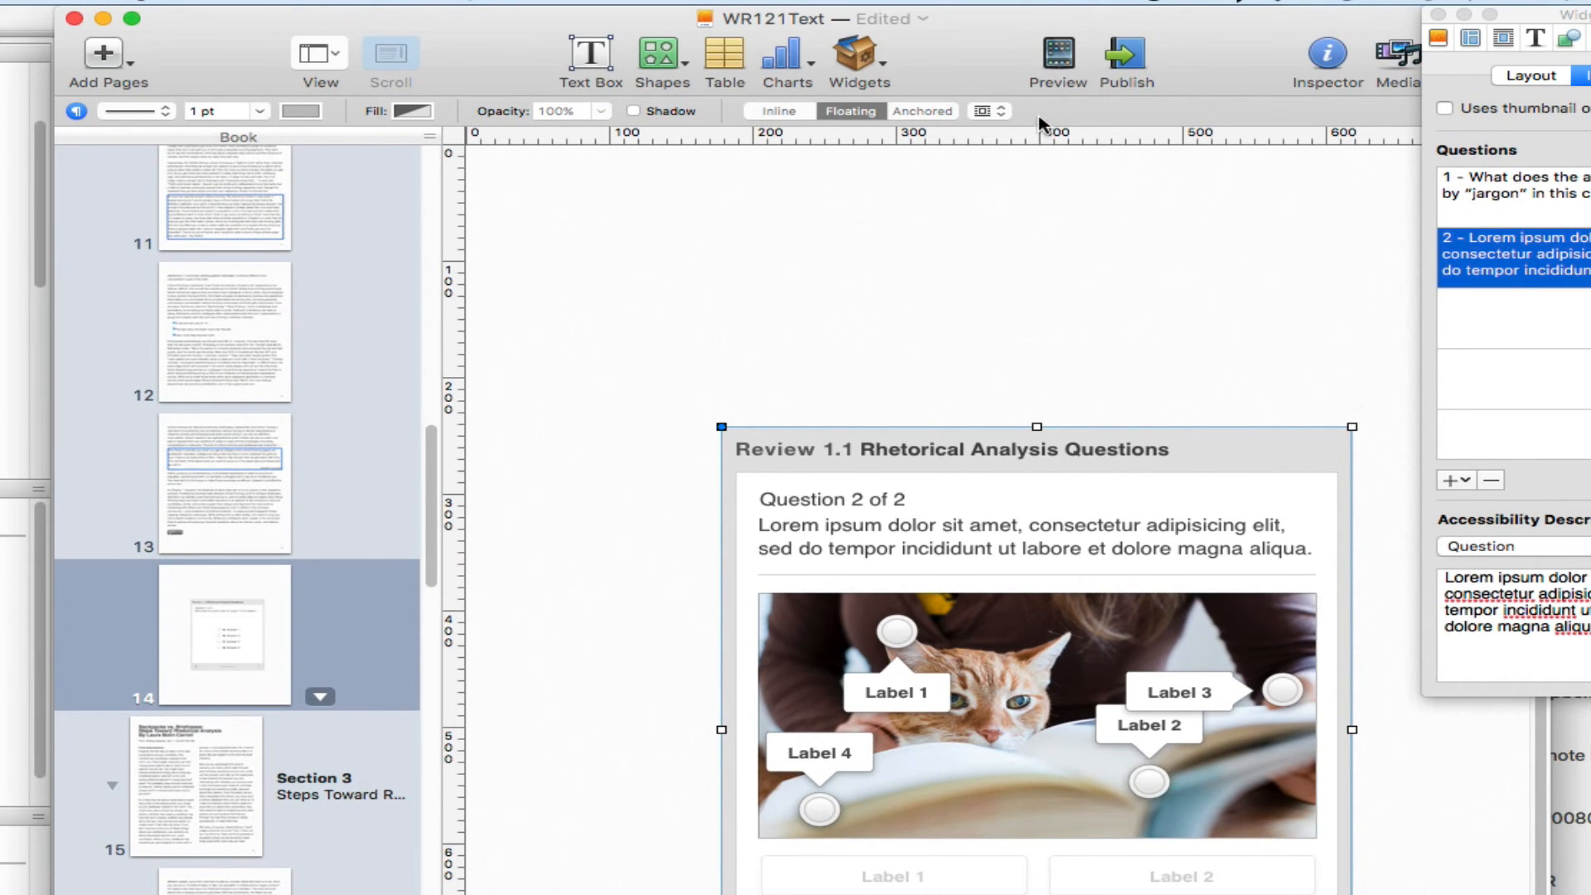
# Step: Preview the book and test the first review question by choosing answer C and checking it
pyautogui.click(1061, 59)
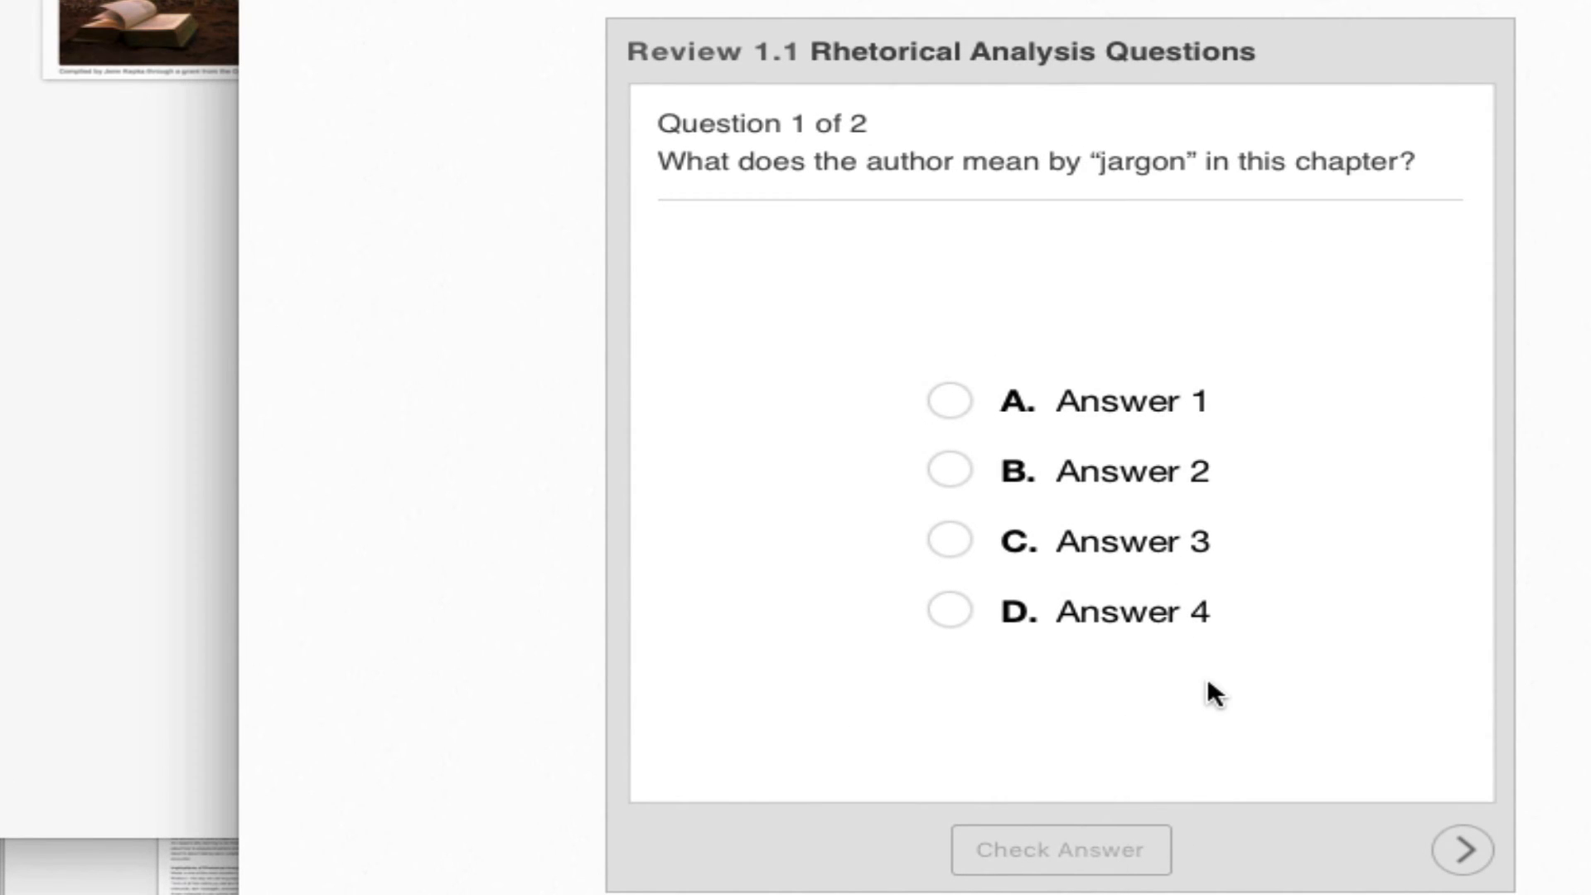
pyautogui.click(950, 539)
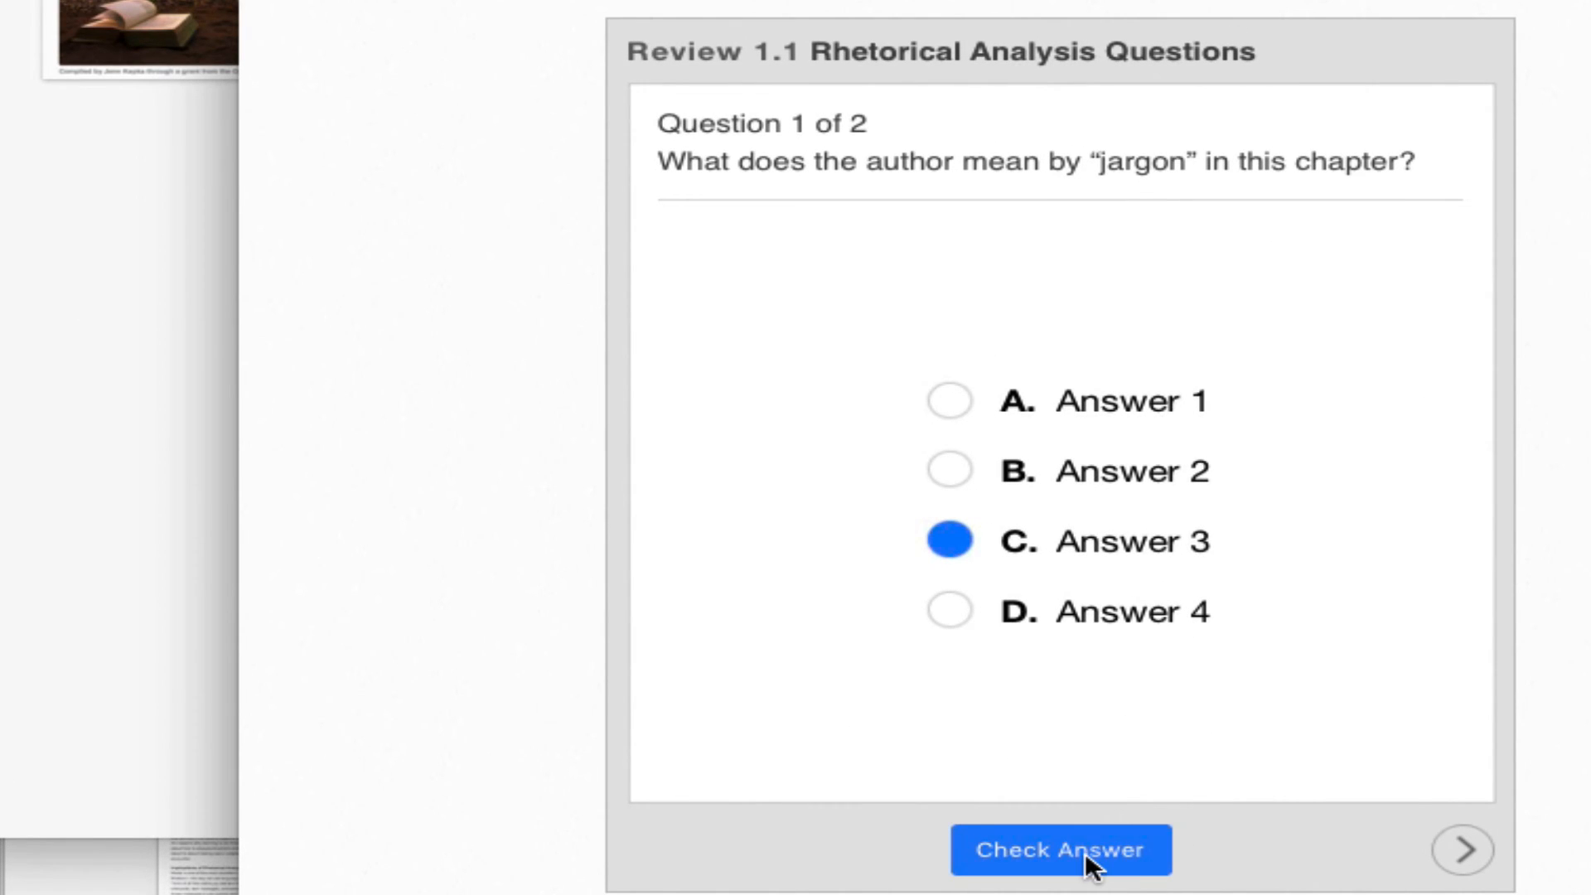
pyautogui.click(1092, 859)
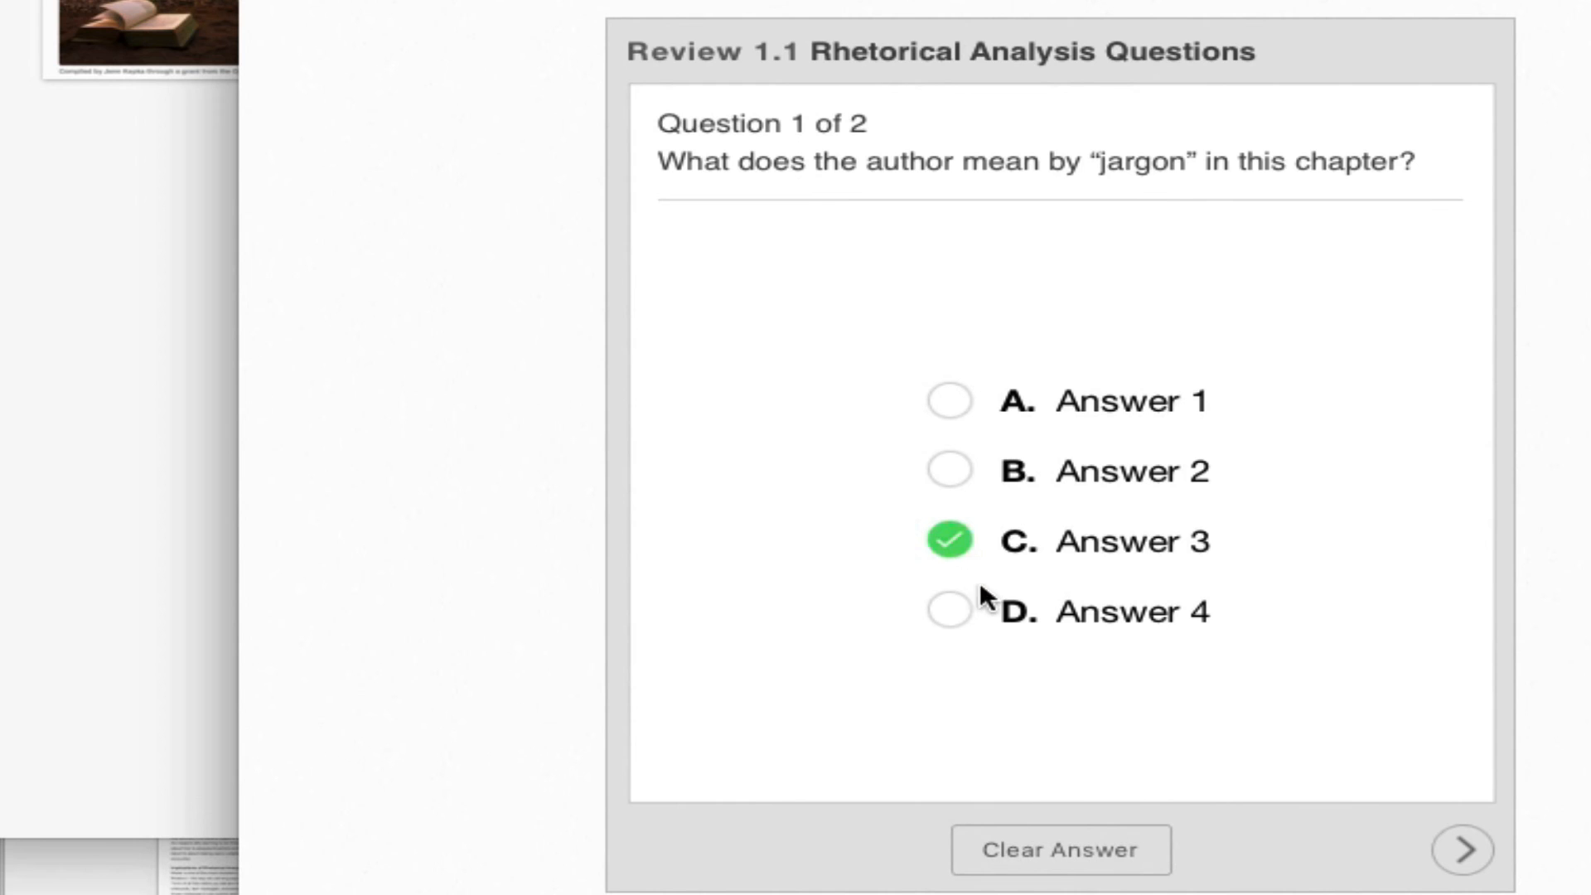
# Step: Test the second question by placing Label 1 lower left, Label 3 by the cat's ear, Label 2 on the book and Label 4 far right, then check it
pyautogui.click(1463, 851)
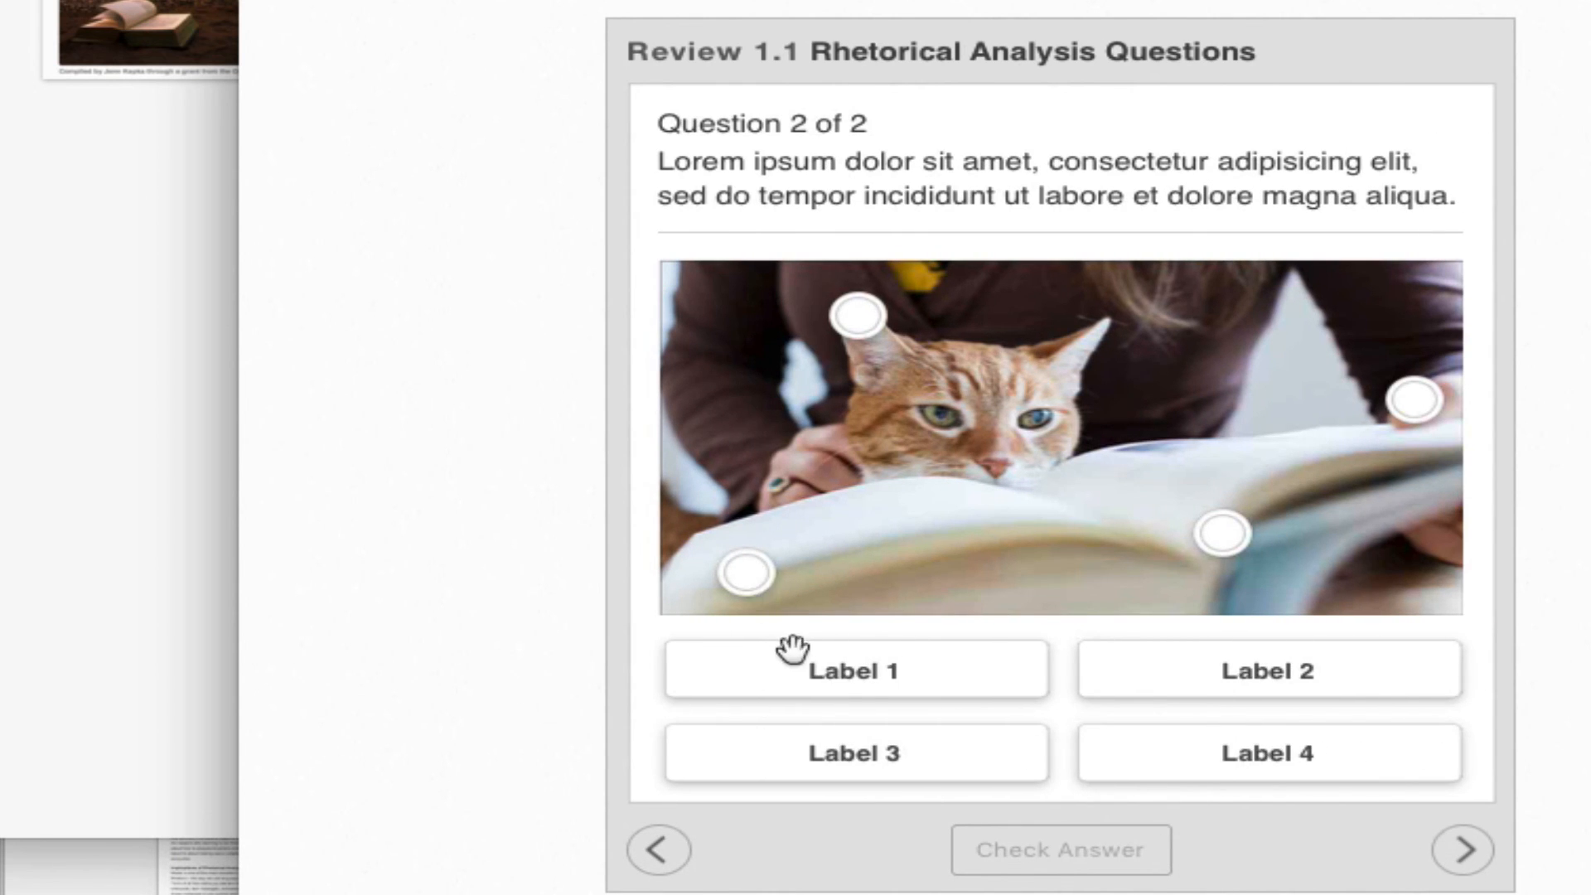
pyautogui.moveTo(792, 650); pyautogui.dragTo(788, 567)
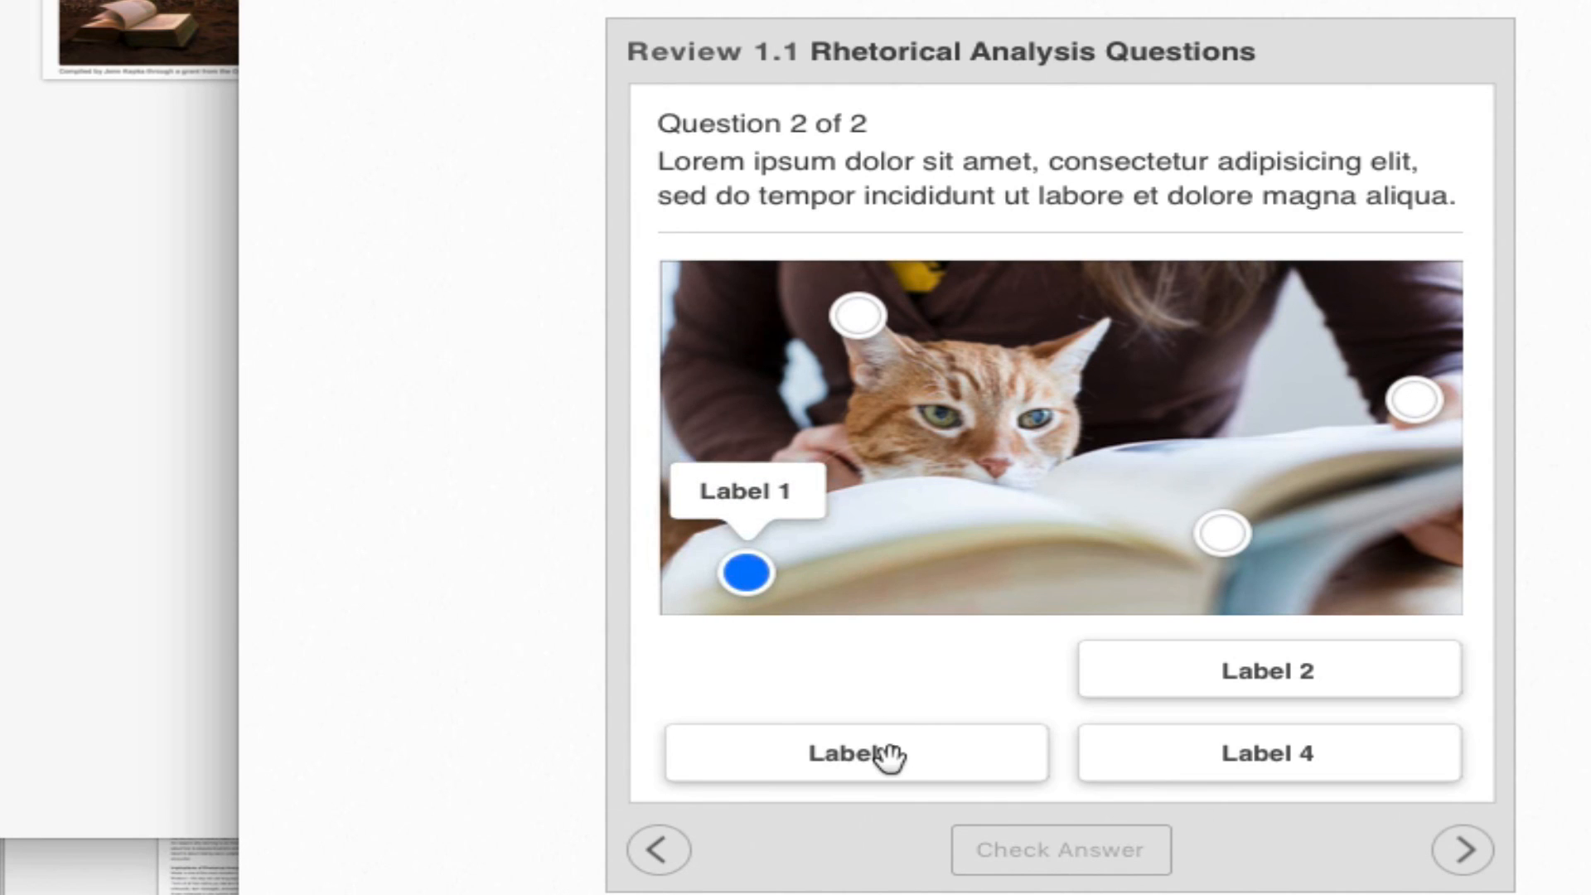
pyautogui.moveTo(887, 754); pyautogui.dragTo(877, 330)
pyautogui.moveTo(1324, 668); pyautogui.dragTo(1276, 576)
pyautogui.moveTo(1286, 751); pyautogui.dragTo(1376, 377)
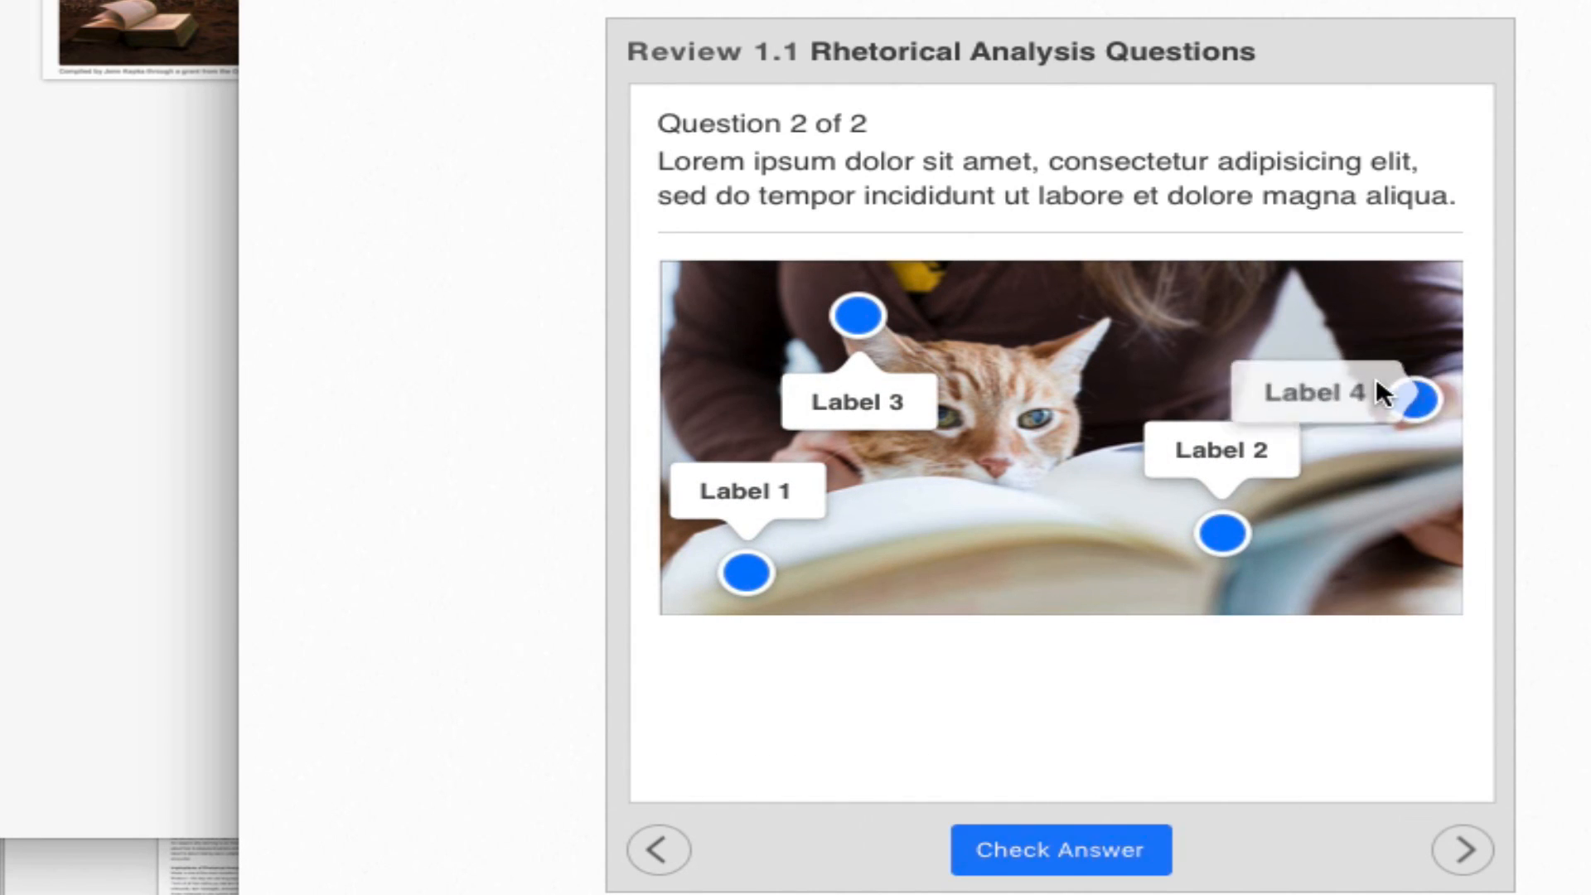
pyautogui.click(1081, 850)
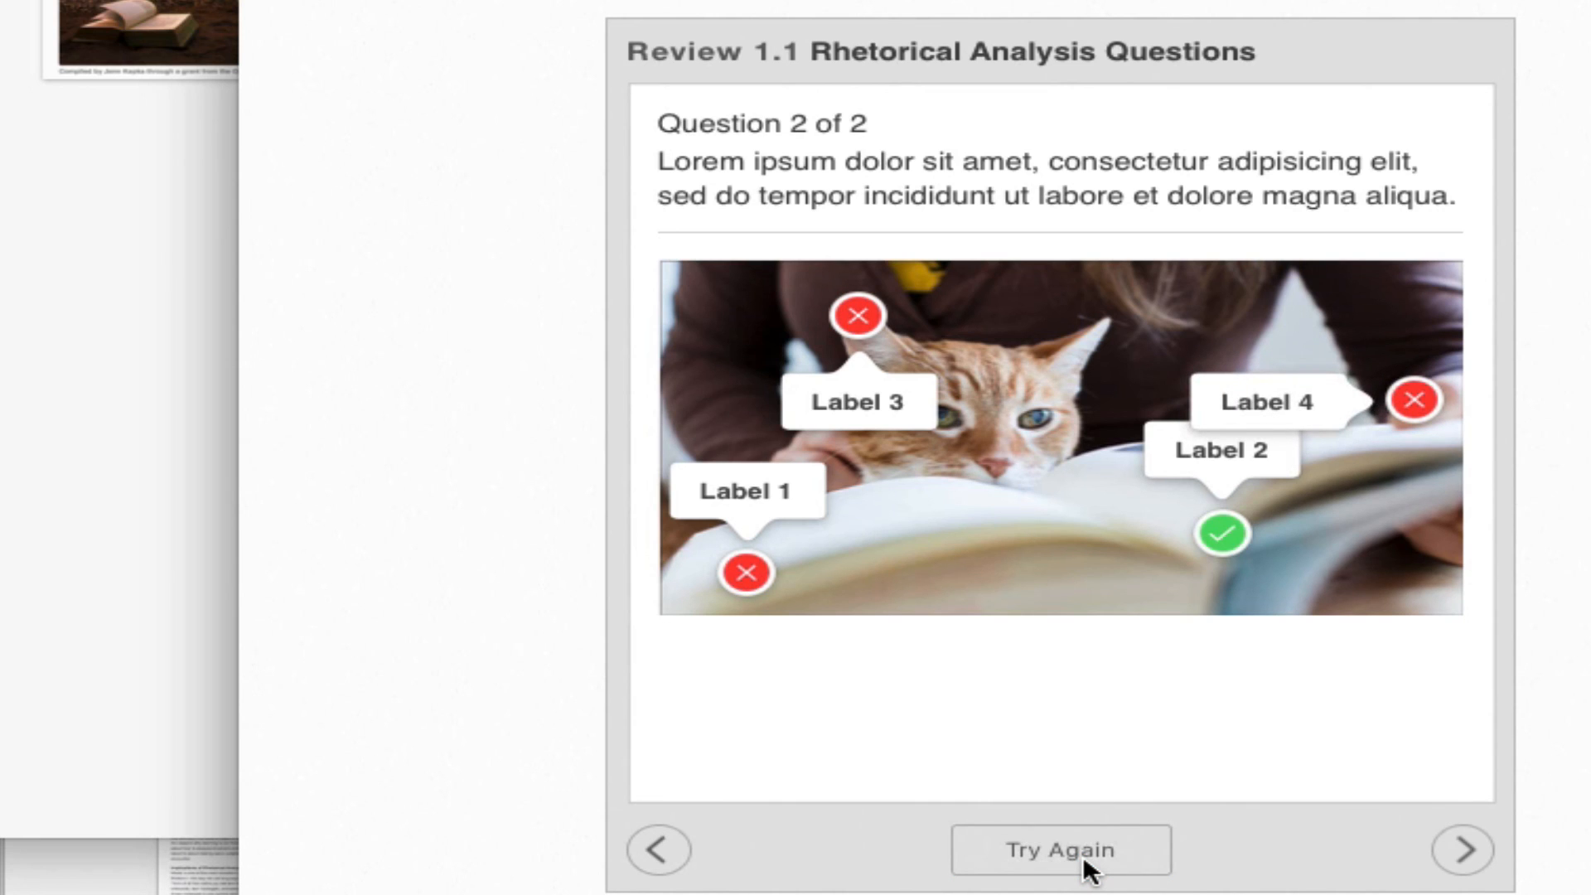